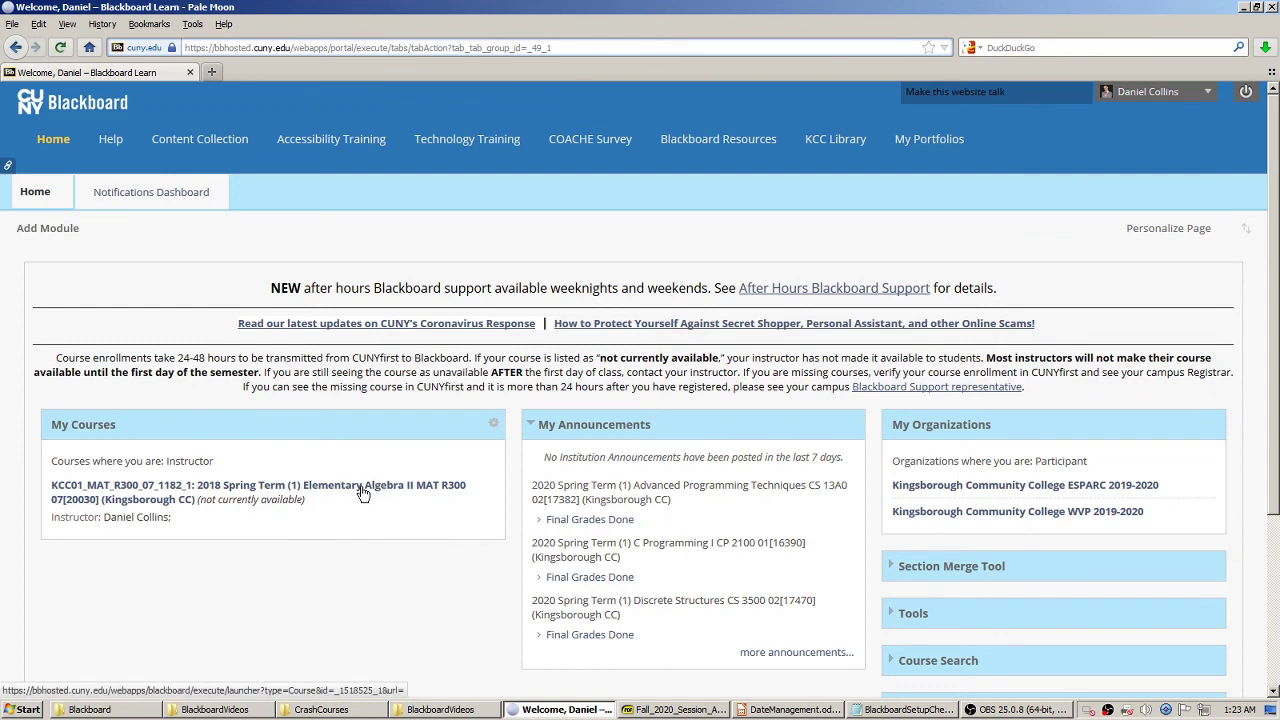
# - Open the 2018 Spring Term Elementary Algebra II course and look through its existing announcements
pyautogui.click(363, 492)
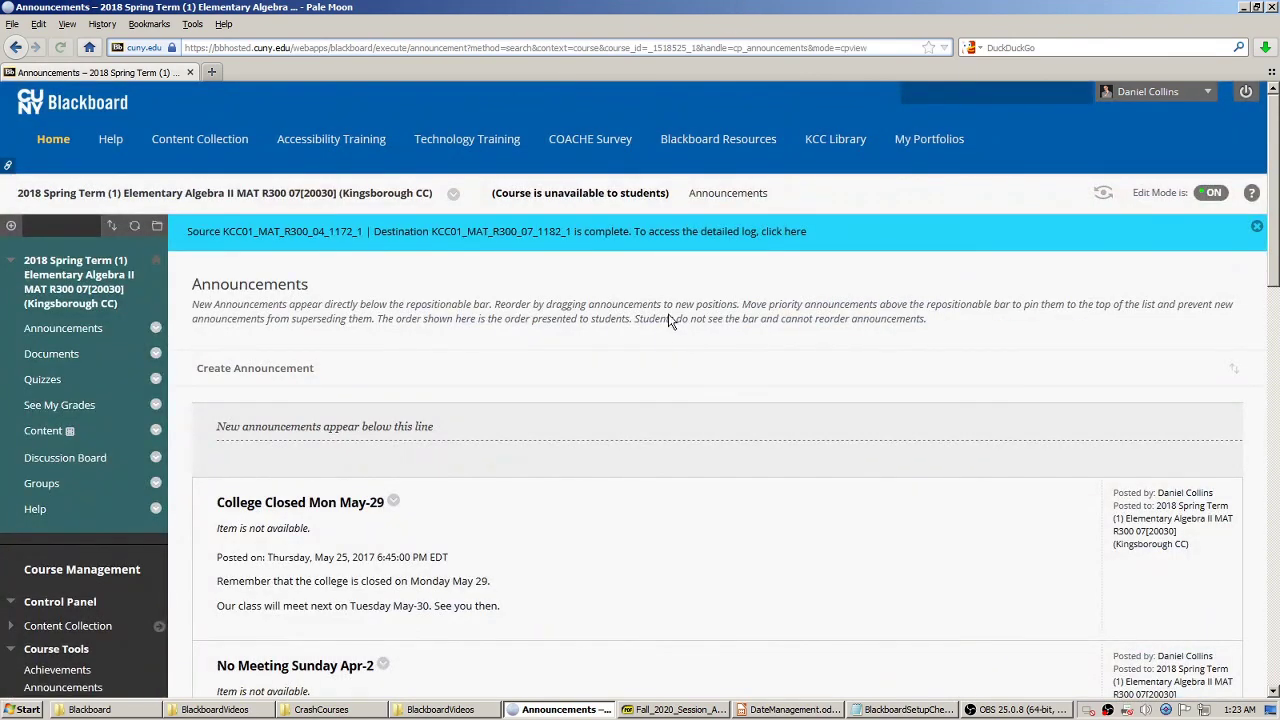
pyautogui.scroll(-1, 652, 340)
pyautogui.scroll(-3, 652, 335)
pyautogui.scroll(4, 90, 234)
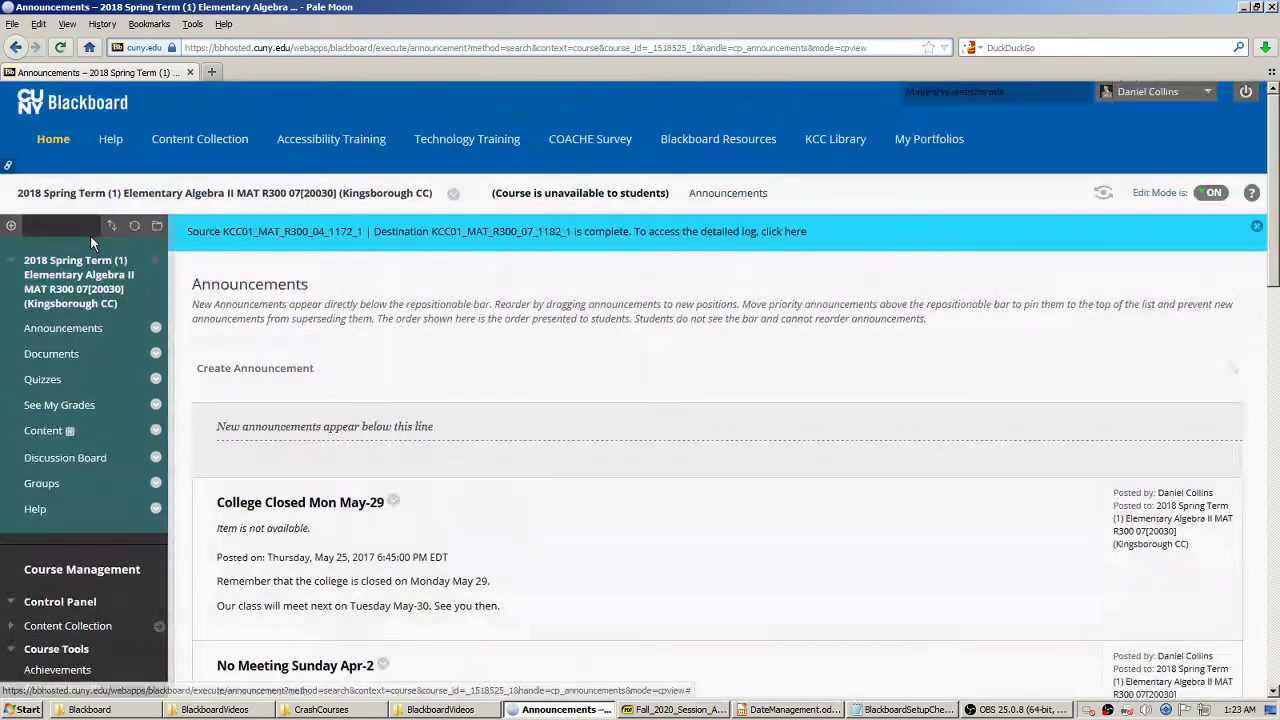
pyautogui.scroll(-5, 677, 366)
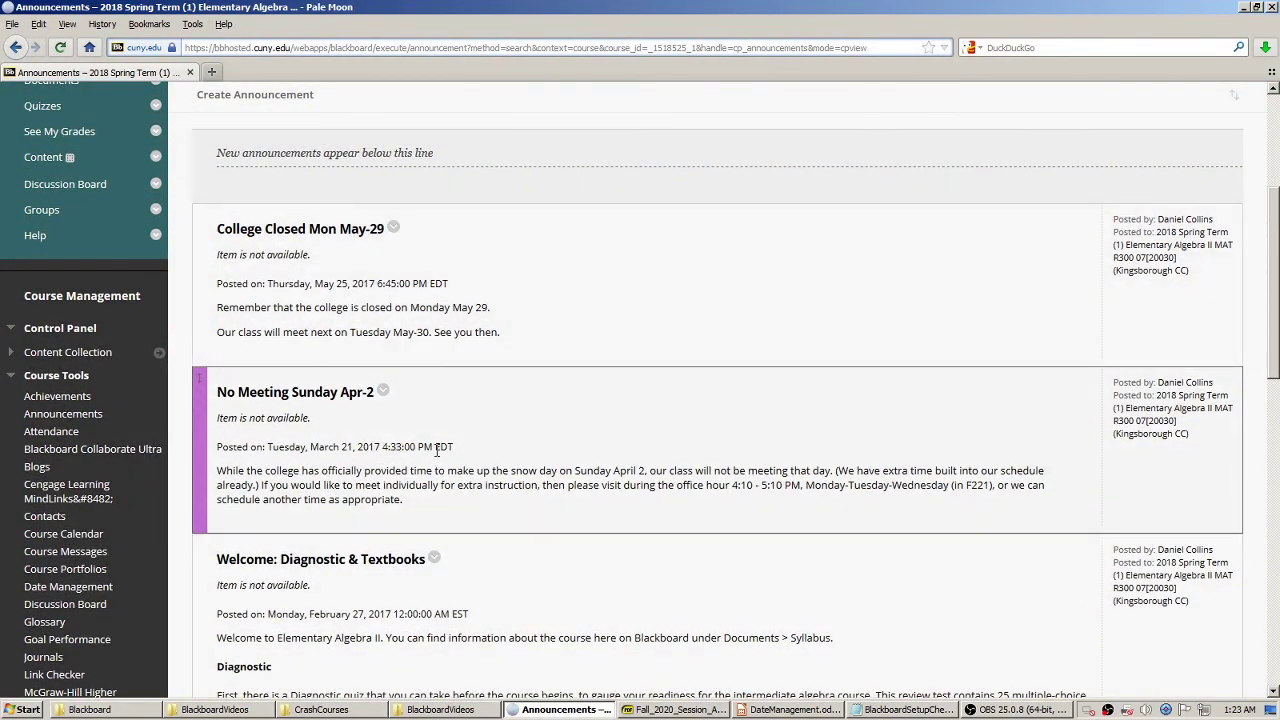
pyautogui.scroll(-3, 398, 480)
pyautogui.press('F5')
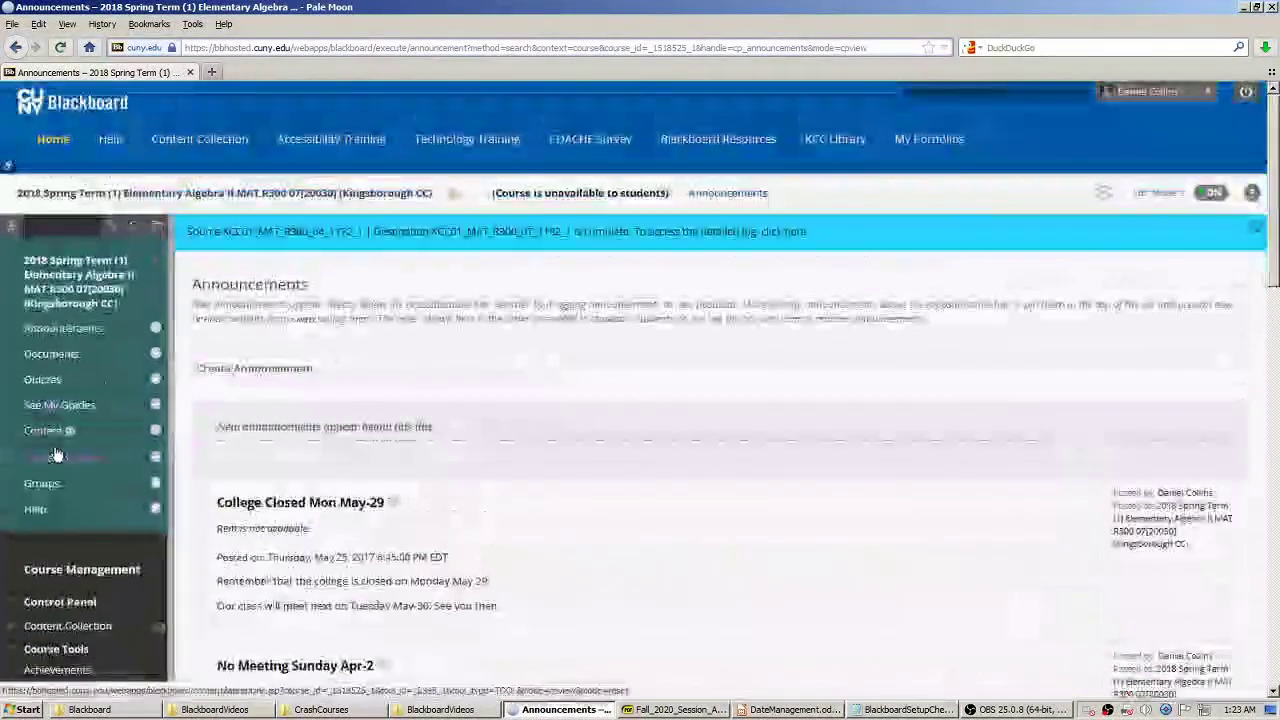
# - Open the course's Quizzes page and review the availability dates of the listed tests
pyautogui.click(47, 382)
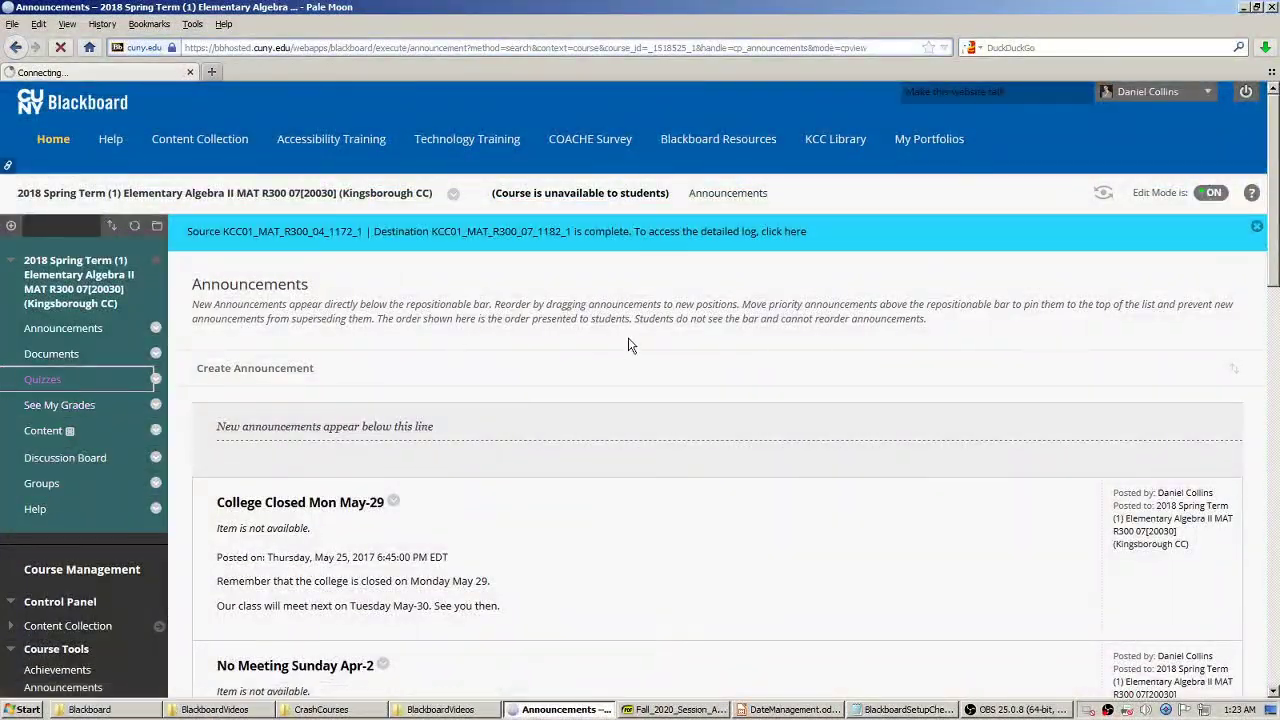
pyautogui.scroll(-3, 821, 320)
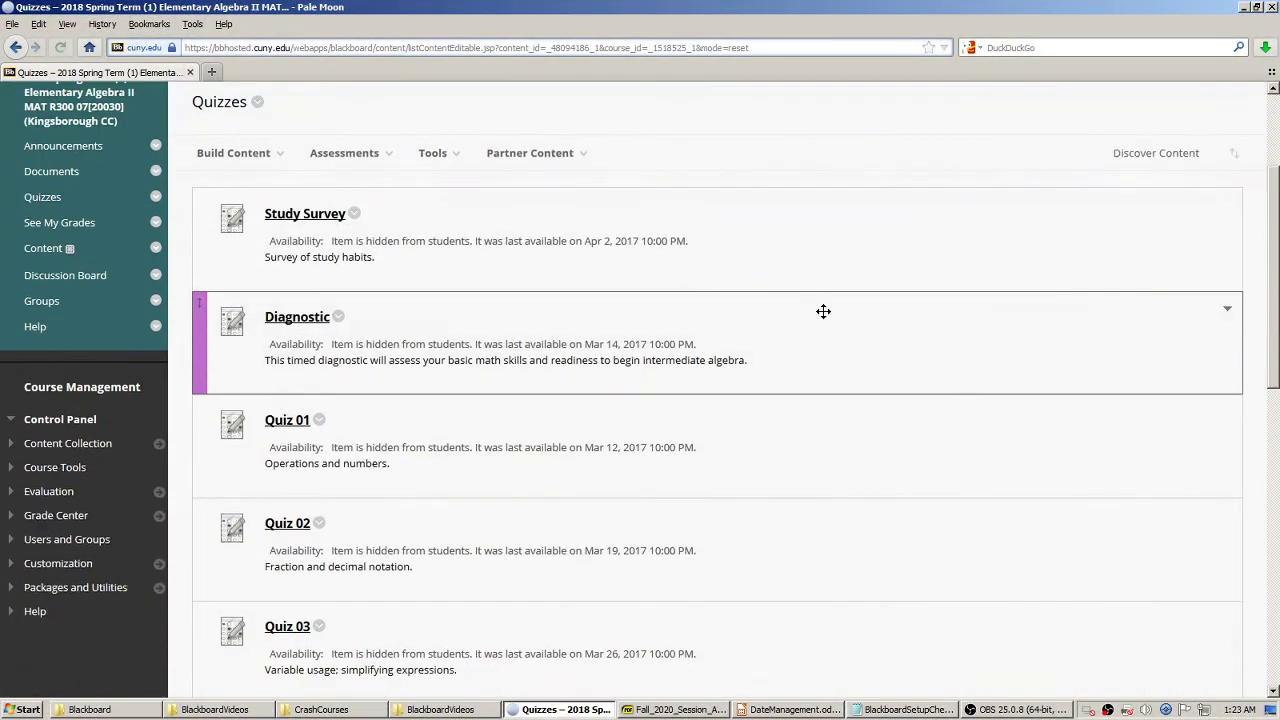
pyautogui.scroll(-3, 837, 306)
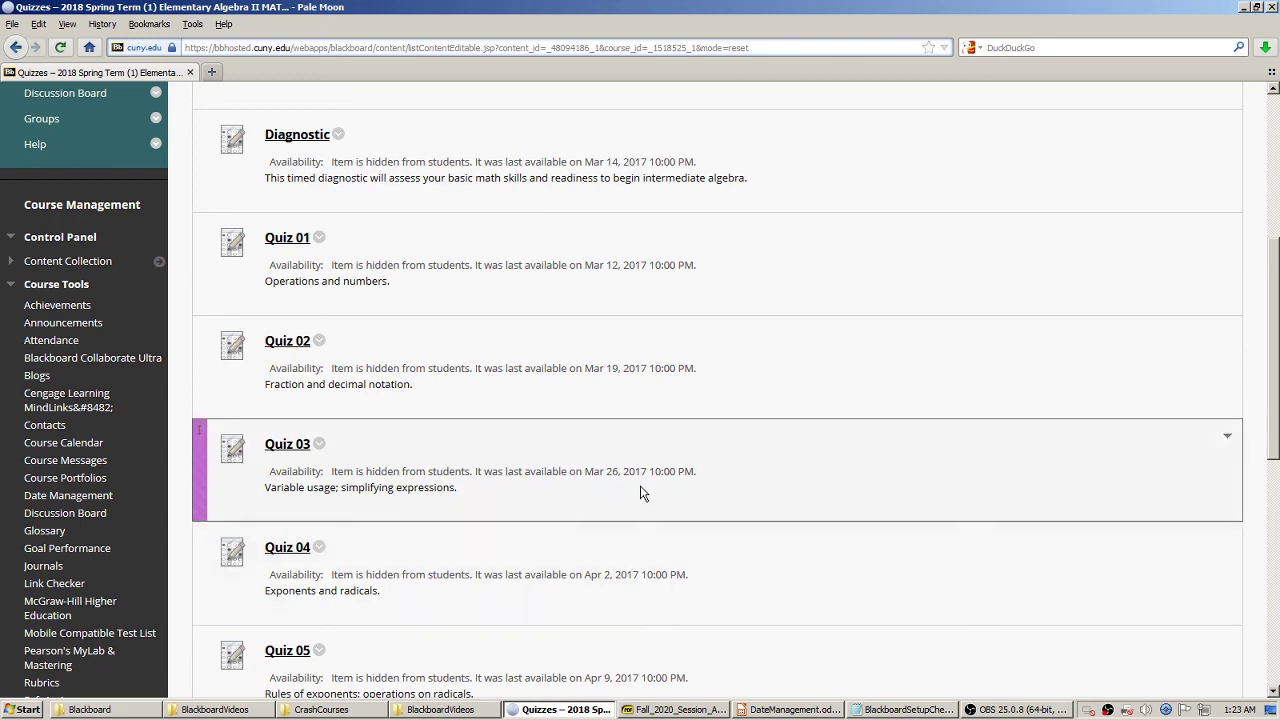
pyautogui.scroll(6, 642, 492)
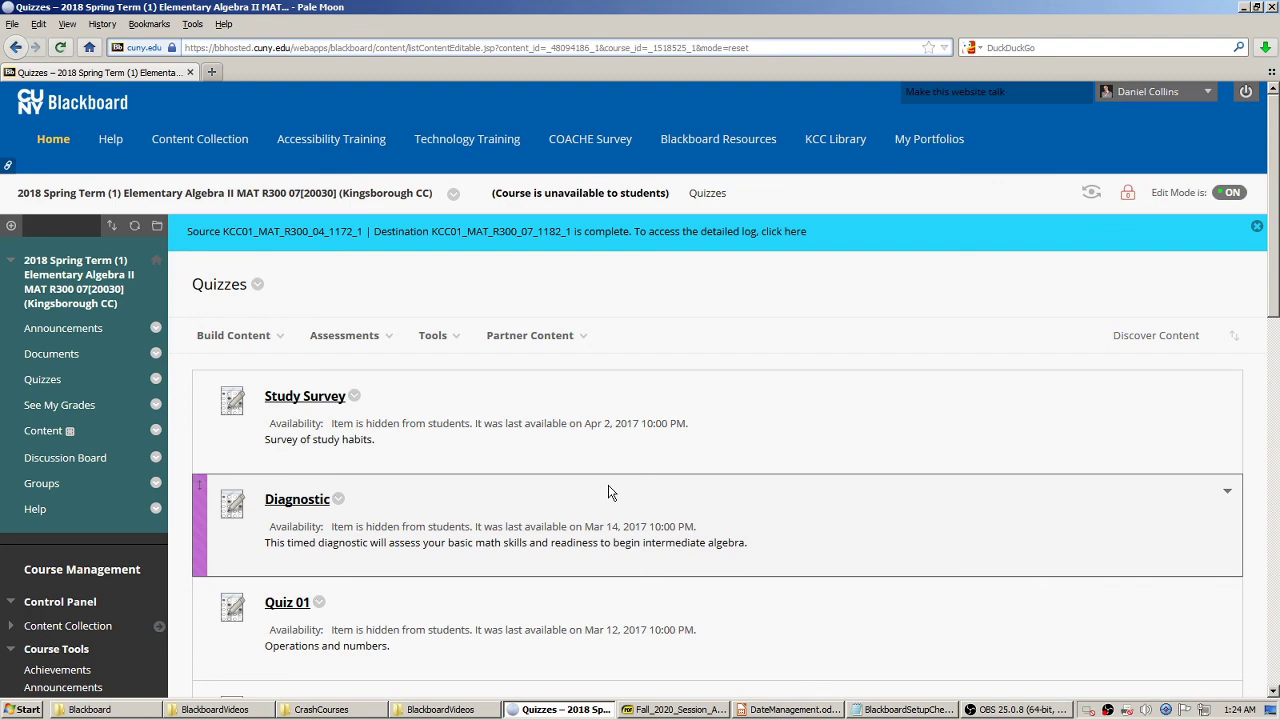
# - Open the Date Management tool for the course and bring its date adjustment options into view
pyautogui.scroll(-3, 610, 492)
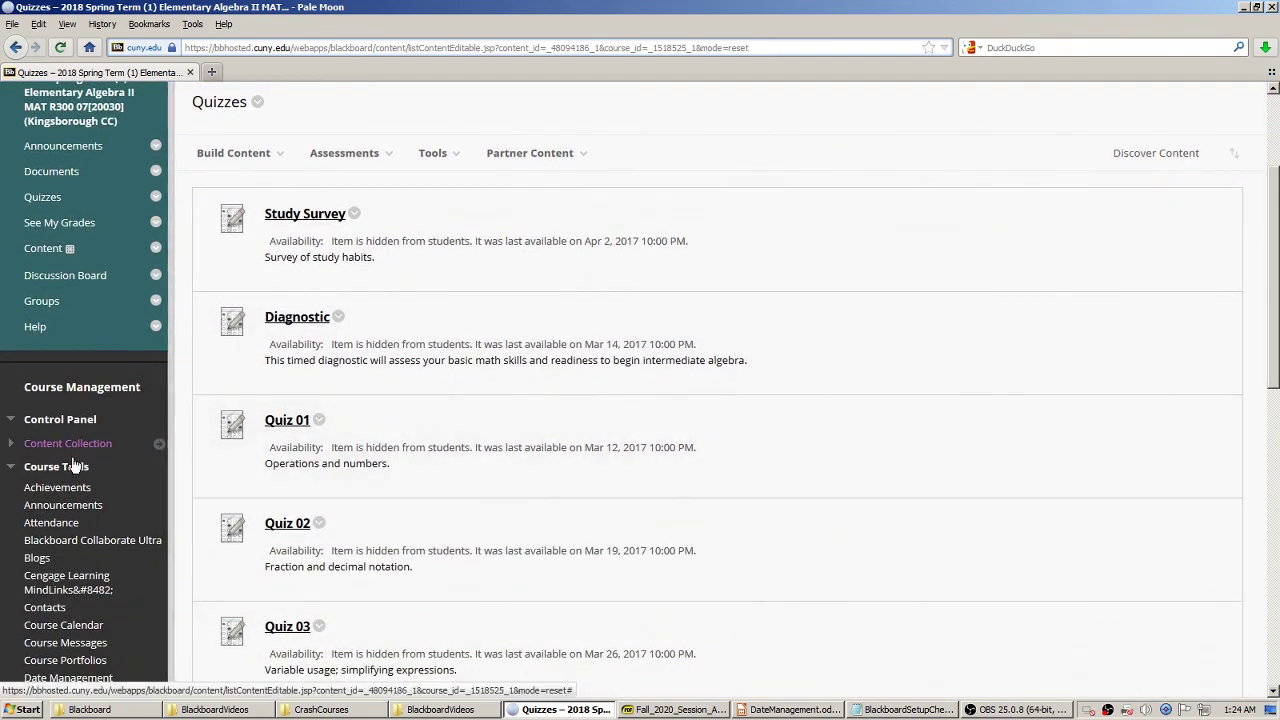
pyautogui.click(11, 470)
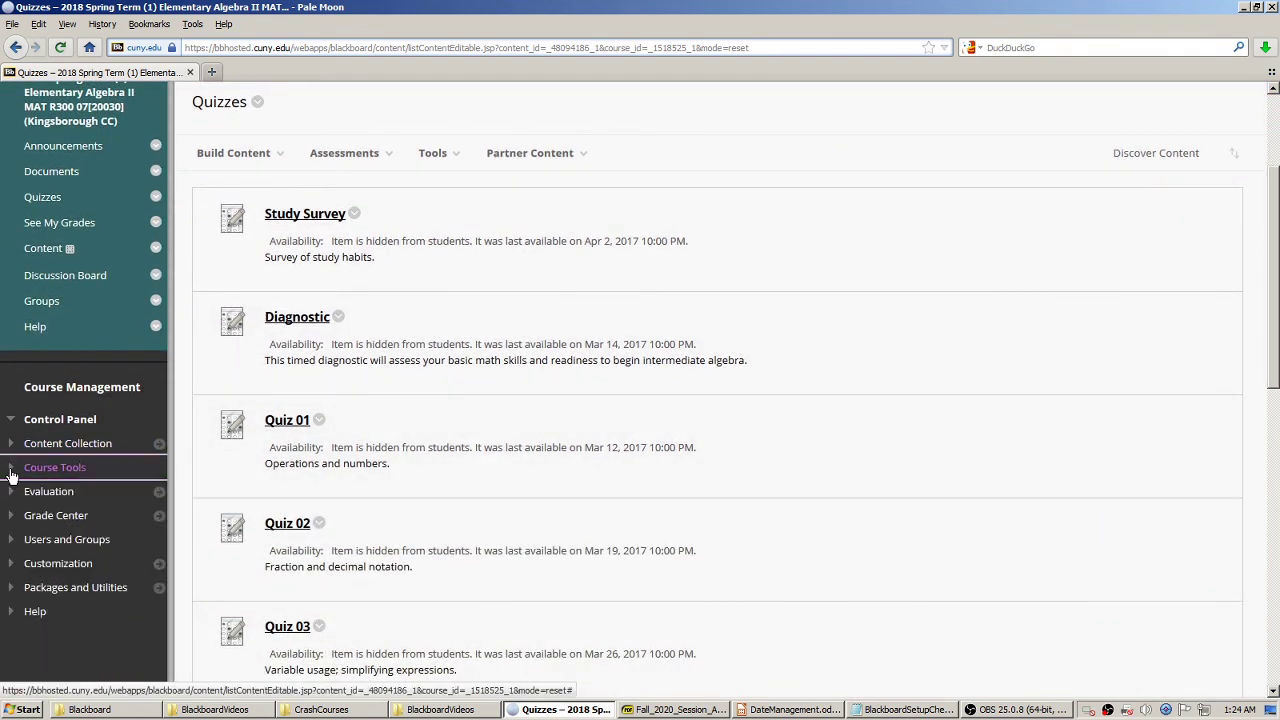
pyautogui.click(11, 470)
pyautogui.scroll(-5, 8, 472)
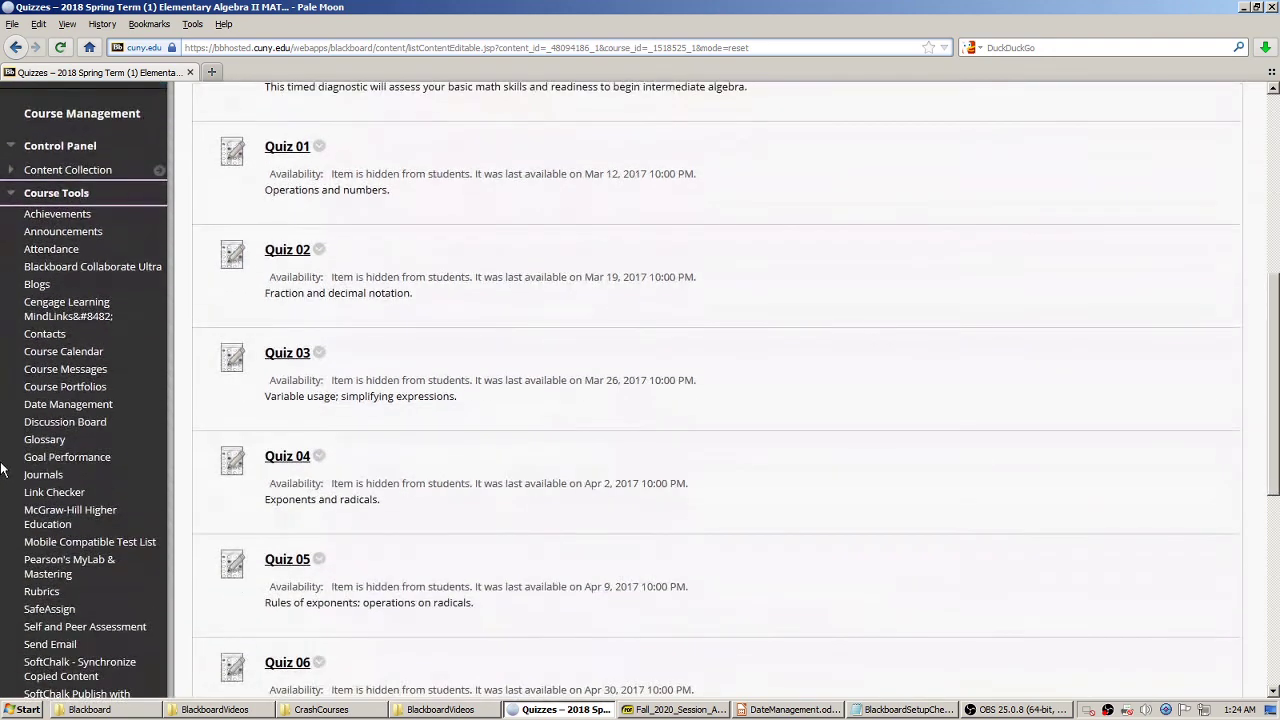
pyautogui.click(83, 406)
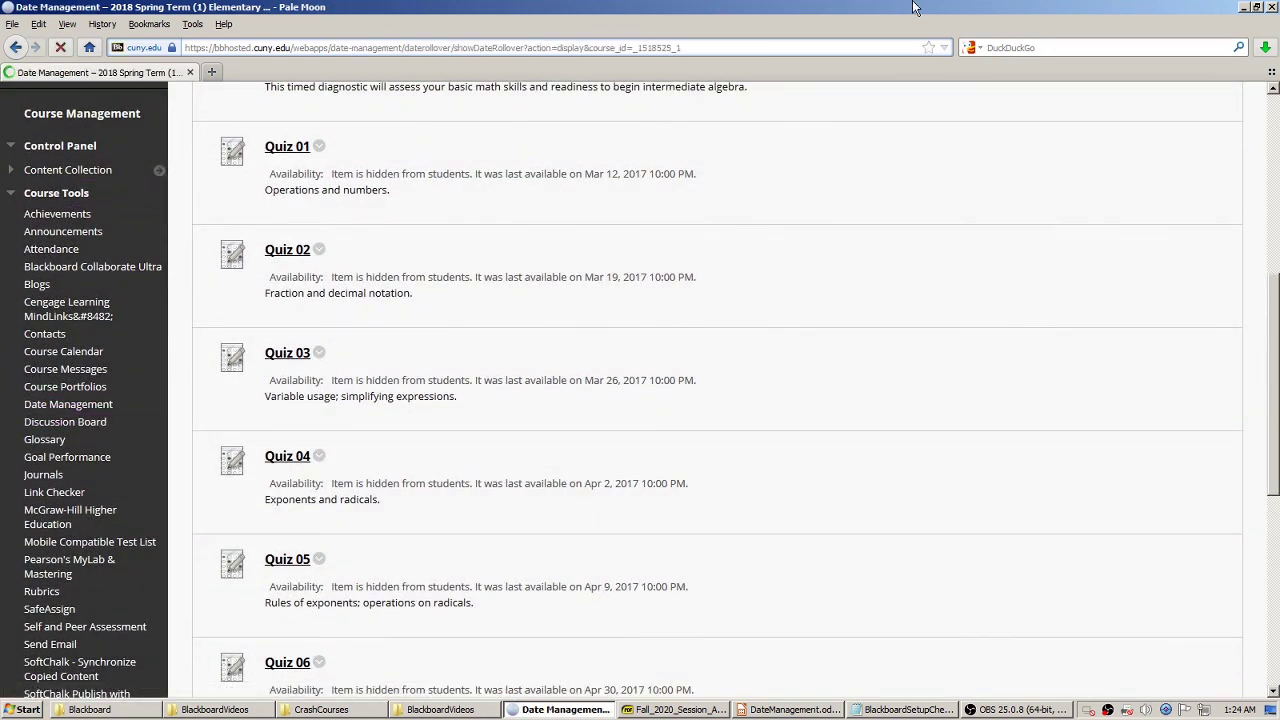
pyautogui.scroll(-3, 897, 253)
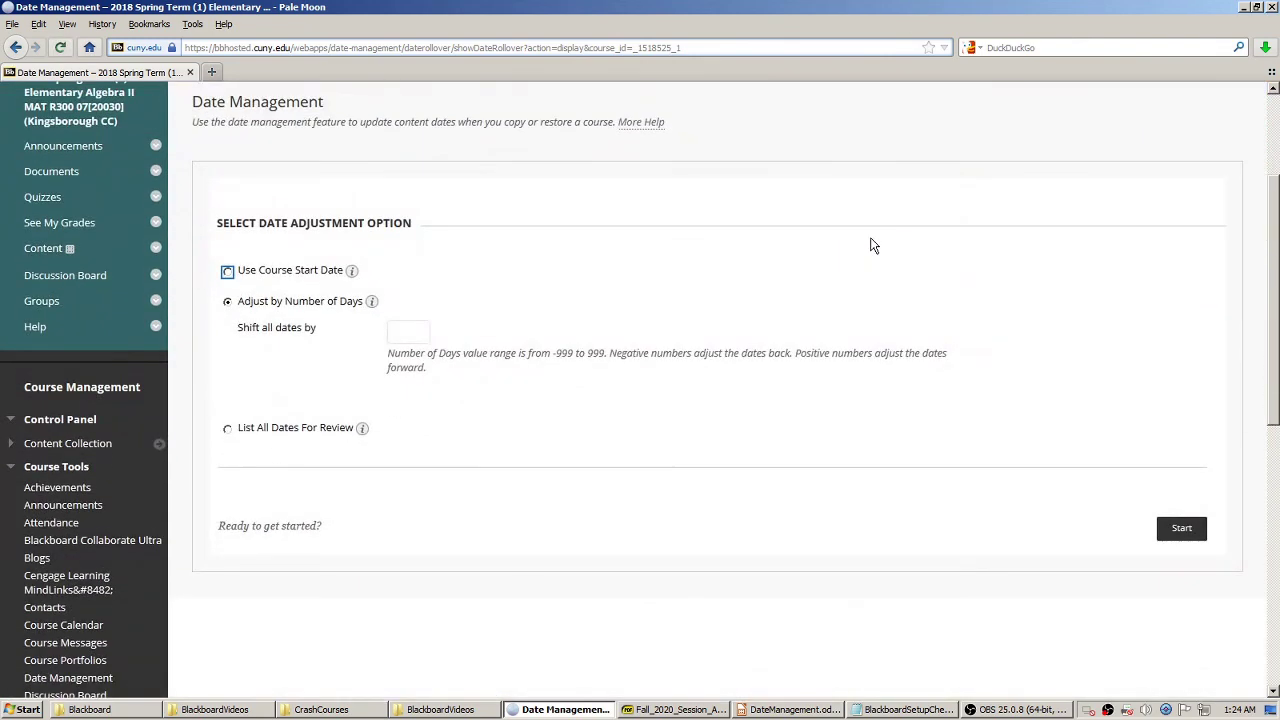
pyautogui.scroll(2, 870, 245)
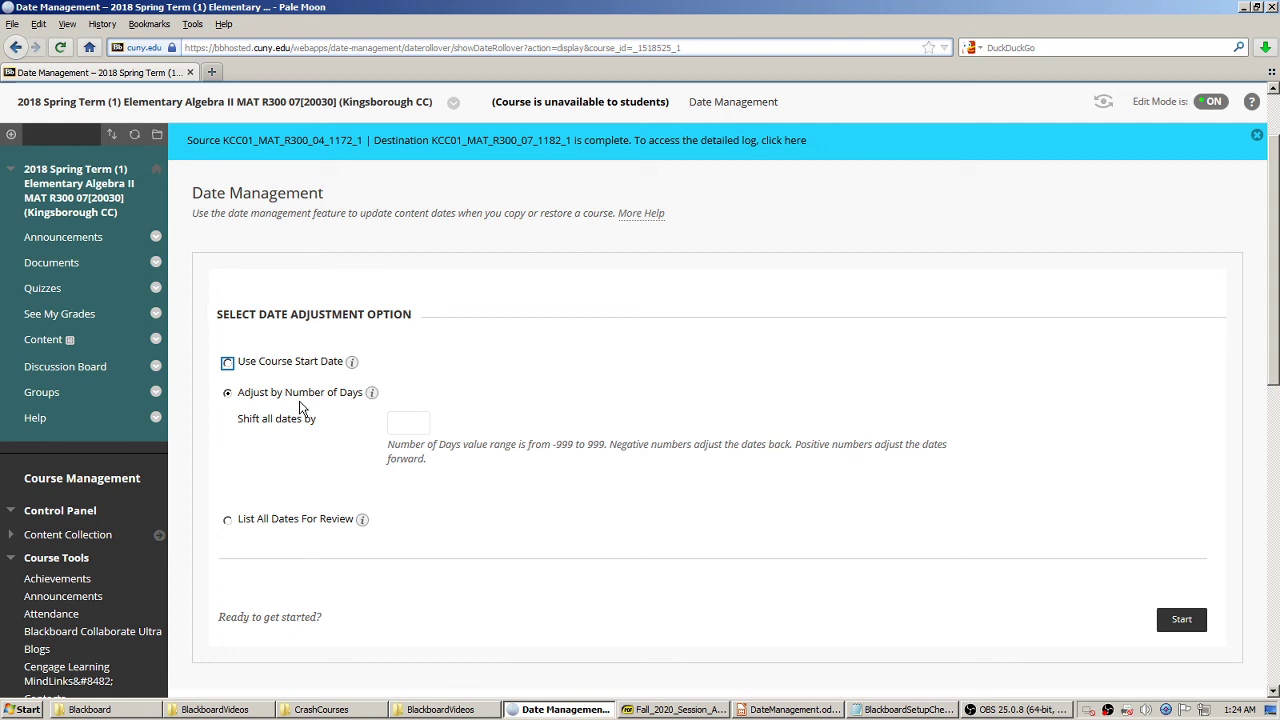
# - Choose the Use Course Start Date adjustment and set the current start date to 03/02/2020
pyautogui.click(406, 427)
pyautogui.click(228, 364)
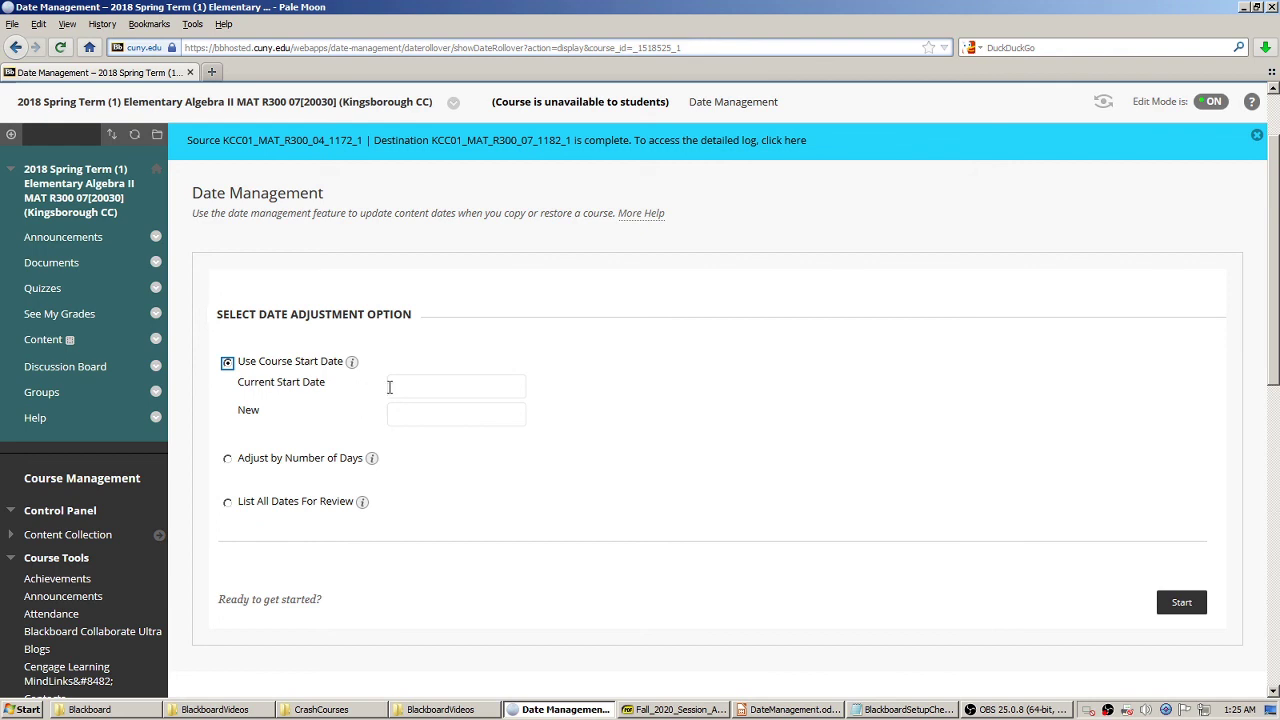
pyautogui.moveTo(242, 393); pyautogui.dragTo(322, 408)
pyautogui.click(410, 389)
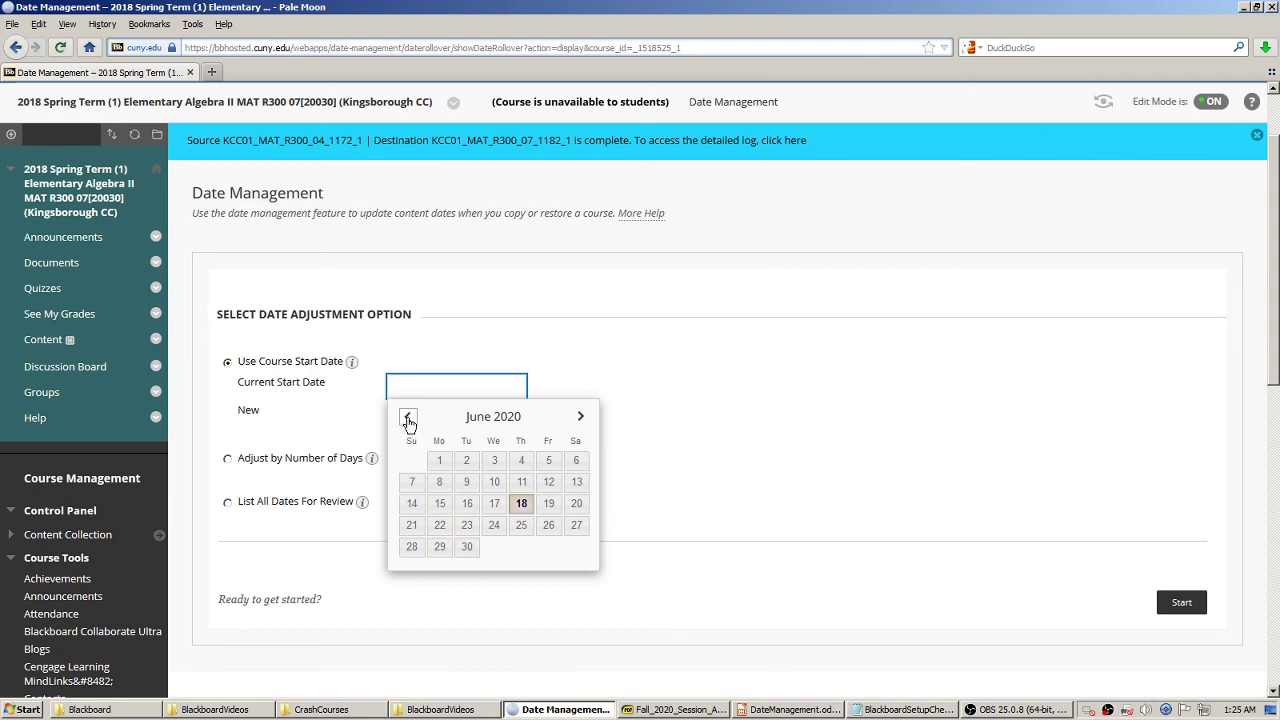
pyautogui.click(408, 418)
pyautogui.click(408, 418)
pyautogui.click(408, 418)
pyautogui.click(408, 418)
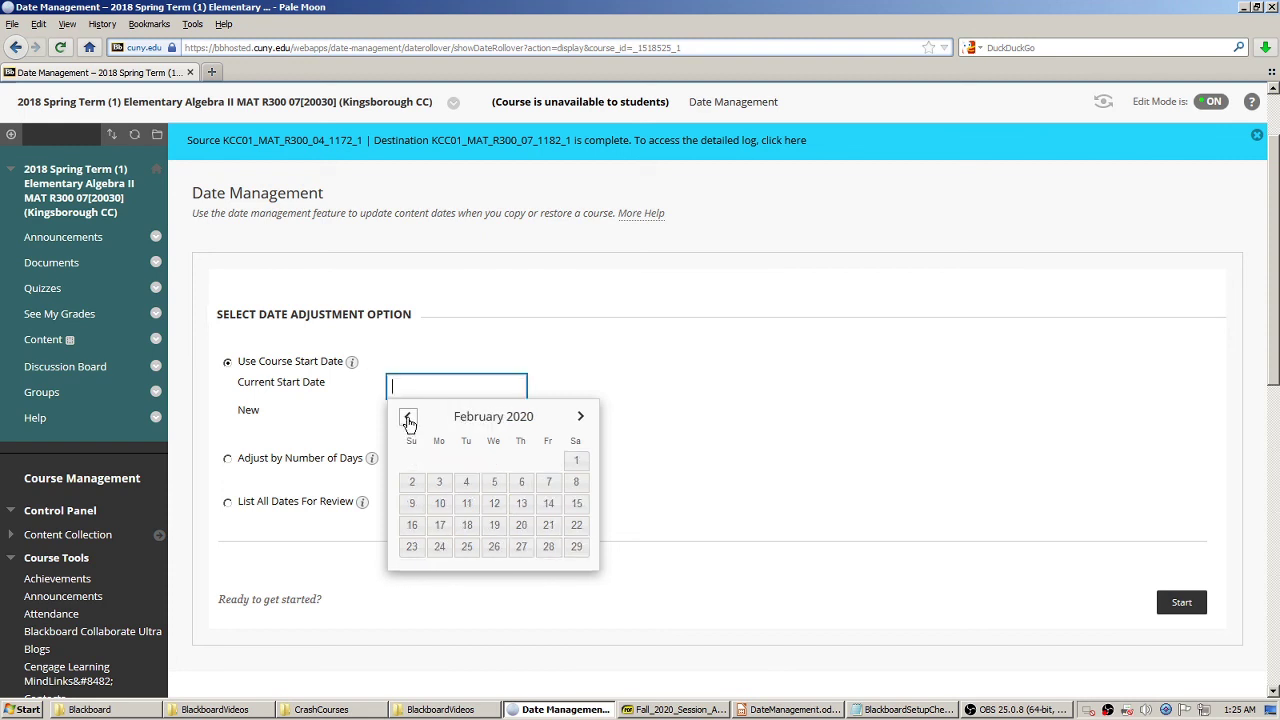
pyautogui.click(580, 418)
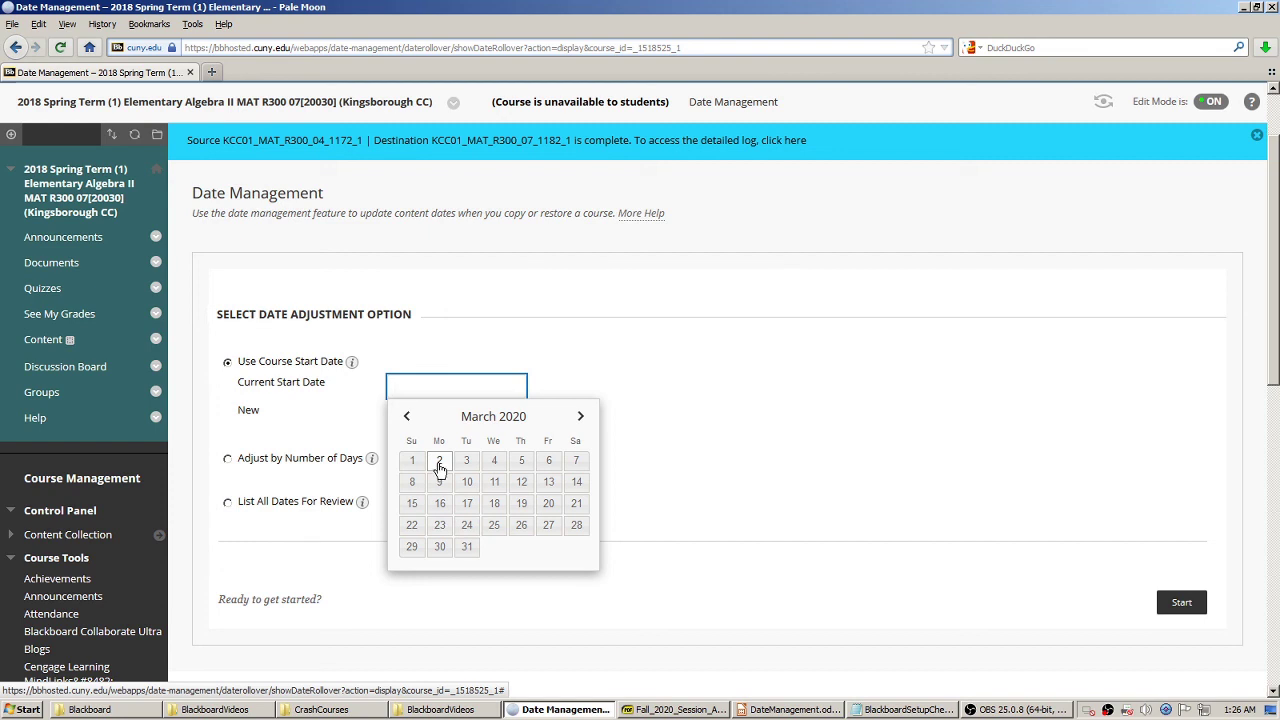
pyautogui.click(440, 467)
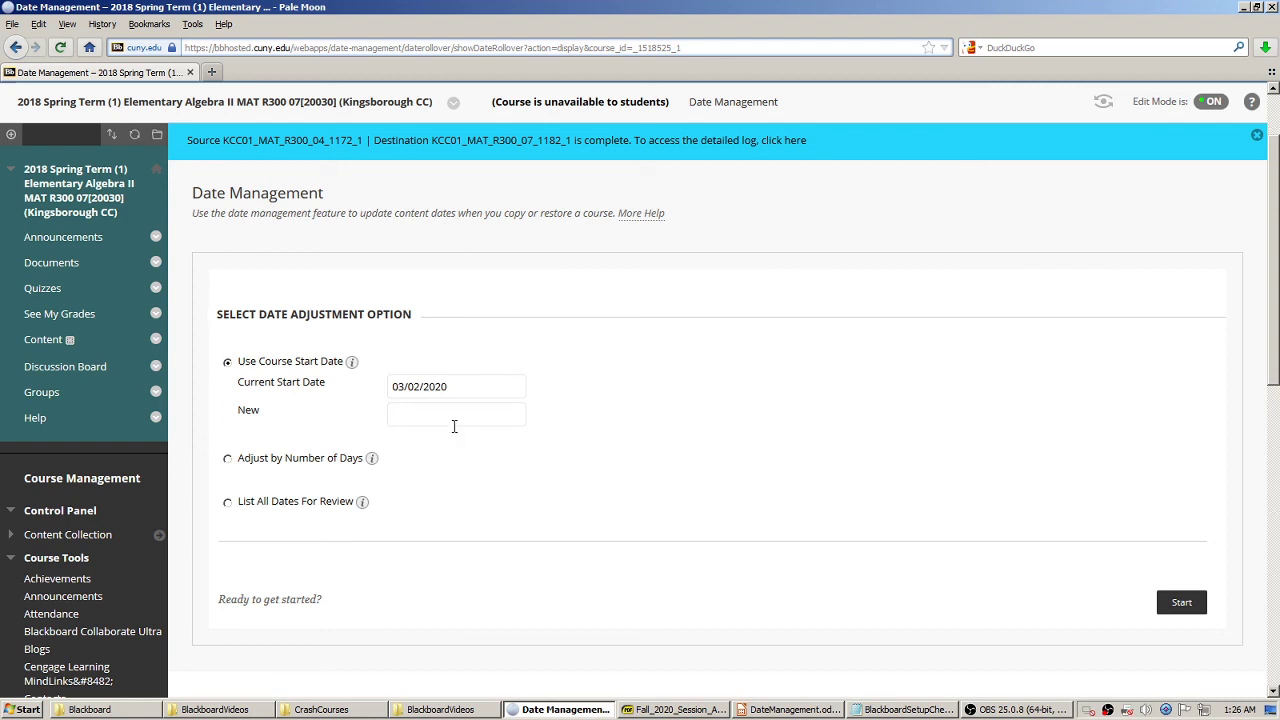
# - Set the new course start date to 09/14/2020 and run the date adjustment
pyautogui.click(448, 417)
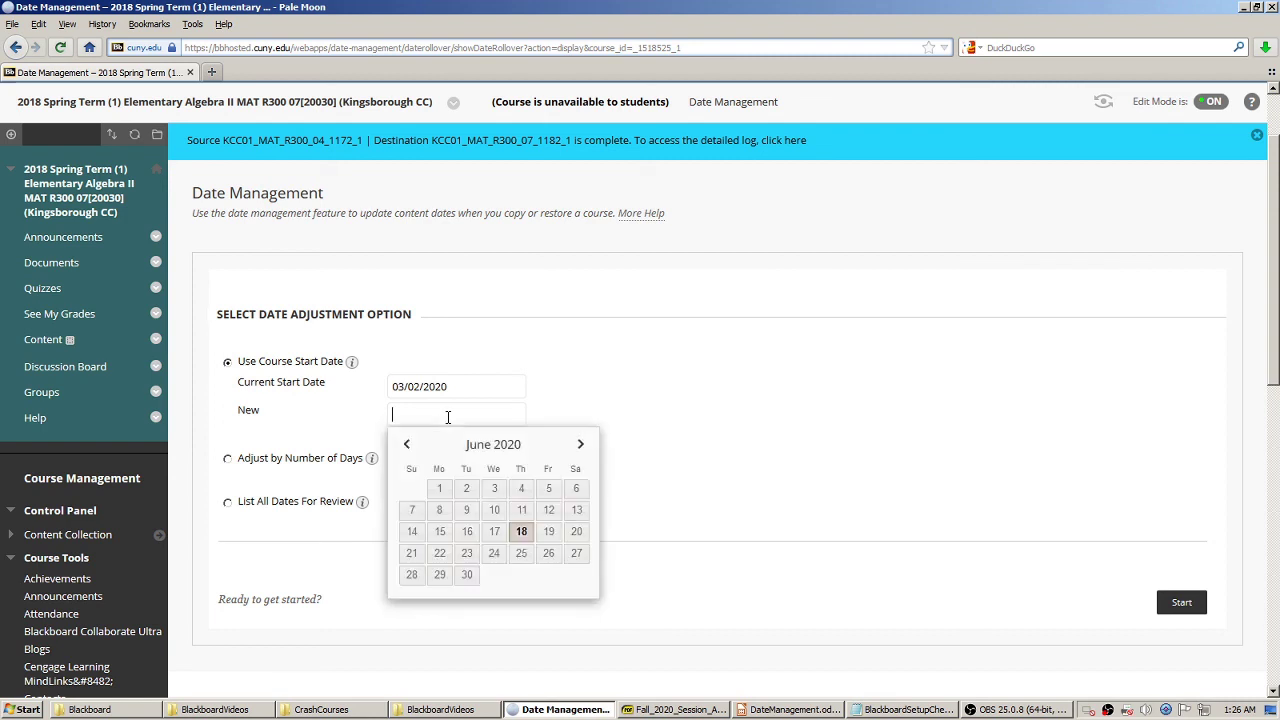
pyautogui.click(579, 446)
pyautogui.click(579, 446)
pyautogui.click(580, 447)
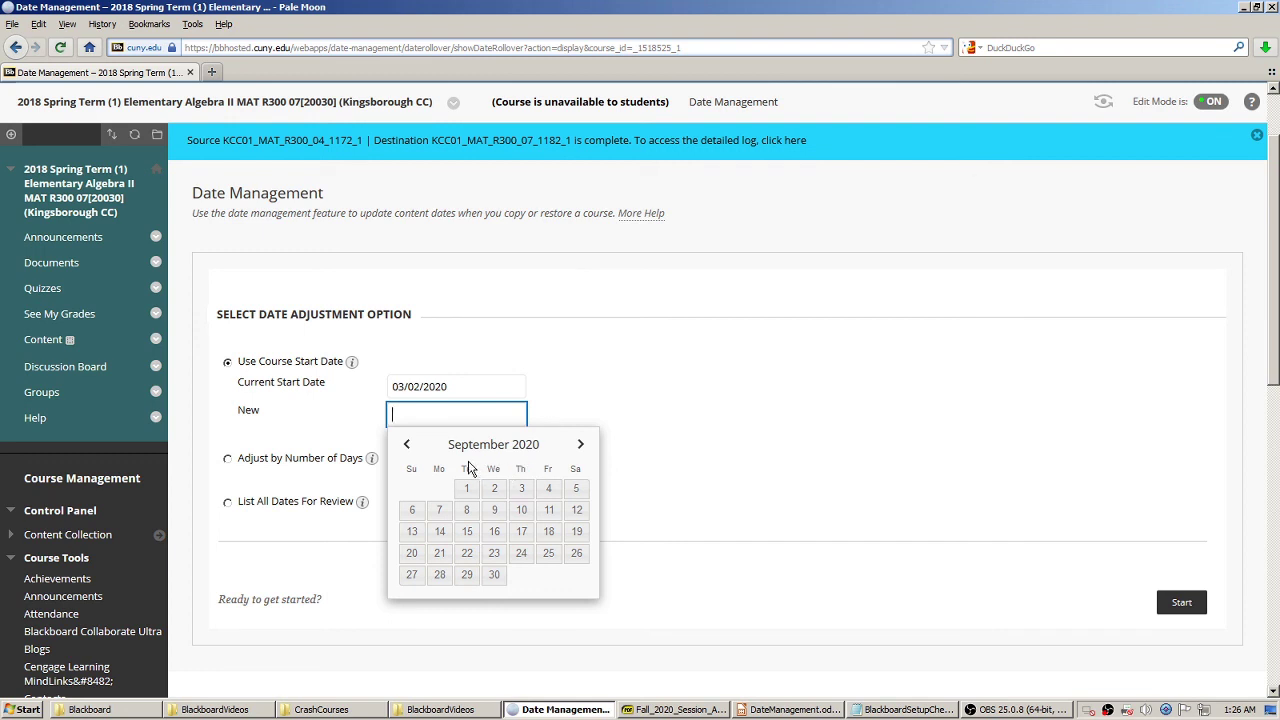
pyautogui.click(441, 535)
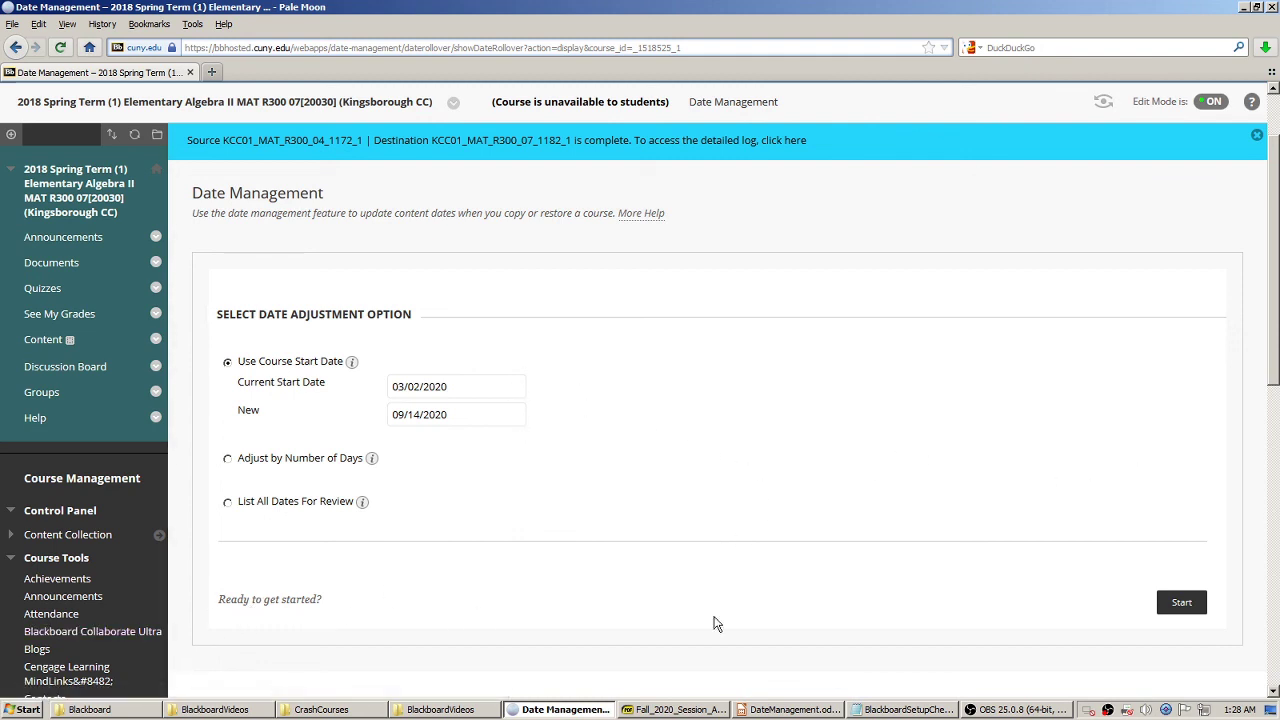
pyautogui.click(1181, 604)
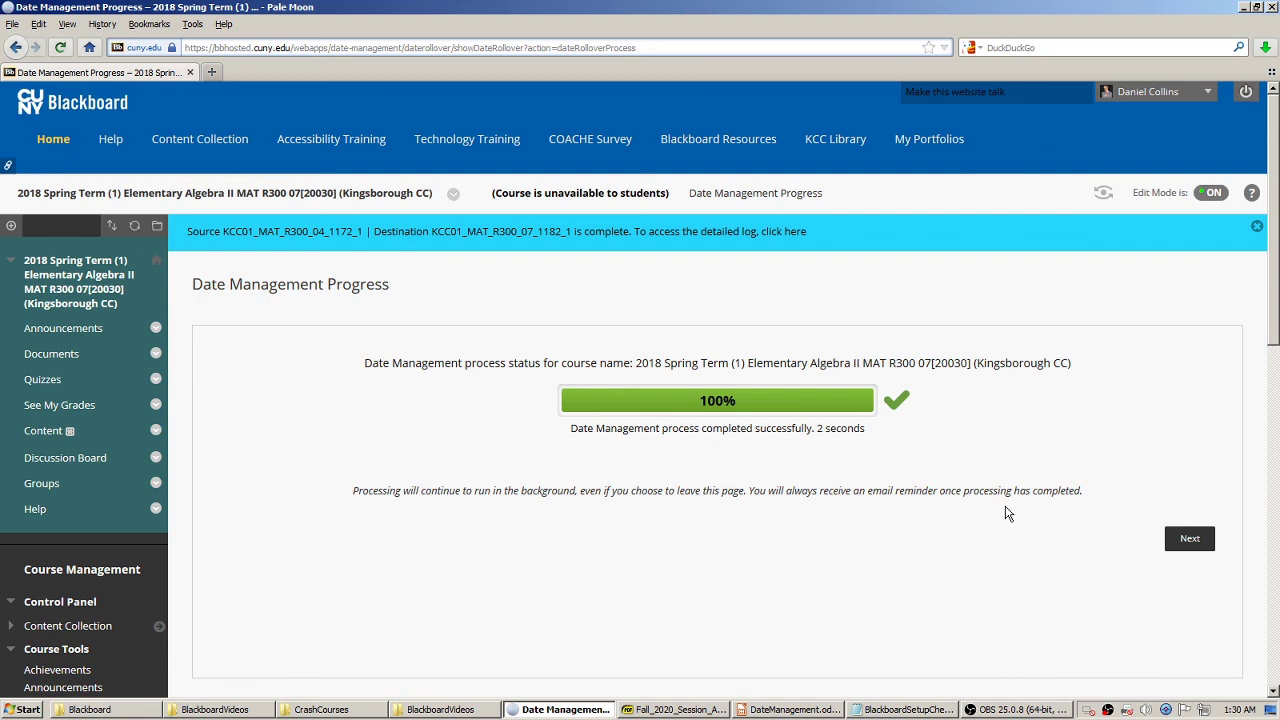
# - Continue to the Date Management Review and examine the start and end dates of the announcements and quizzes
pyautogui.click(1188, 542)
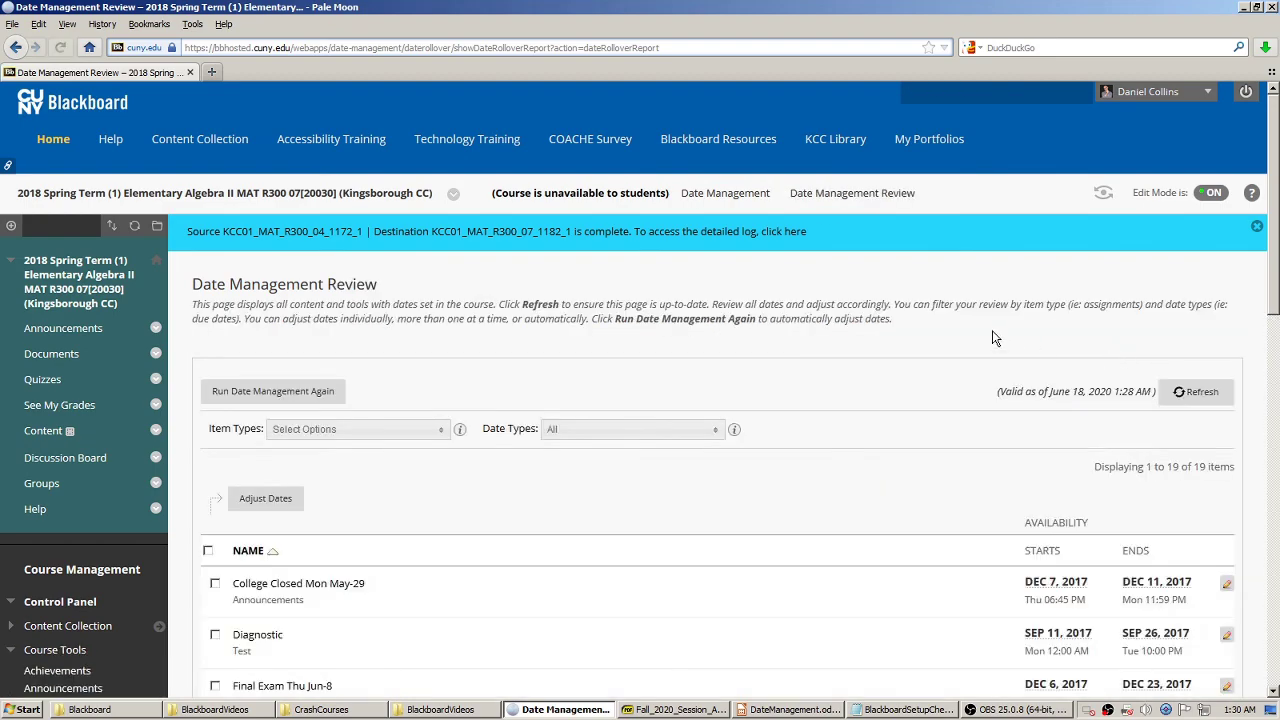
pyautogui.scroll(-5, 991, 331)
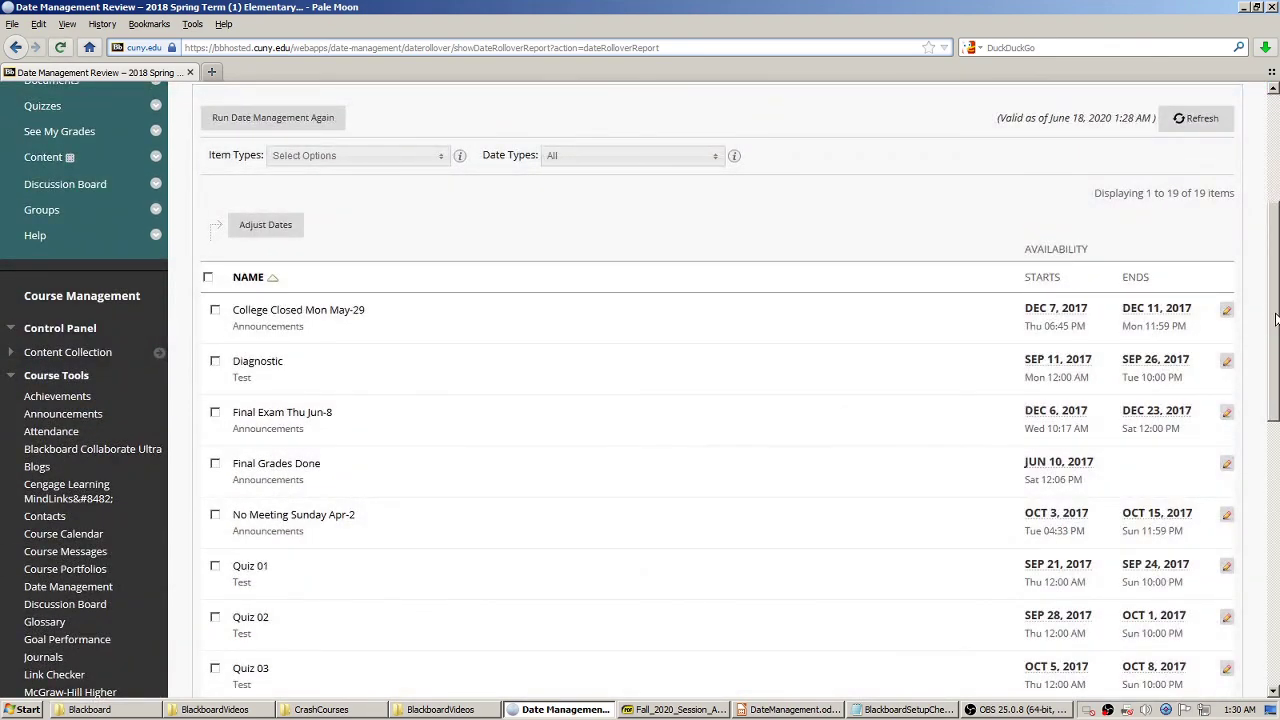
pyautogui.scroll(-1, 1275, 345)
pyautogui.moveTo(1275, 345); pyautogui.dragTo(1275, 569)
pyautogui.scroll(14, 557, 288)
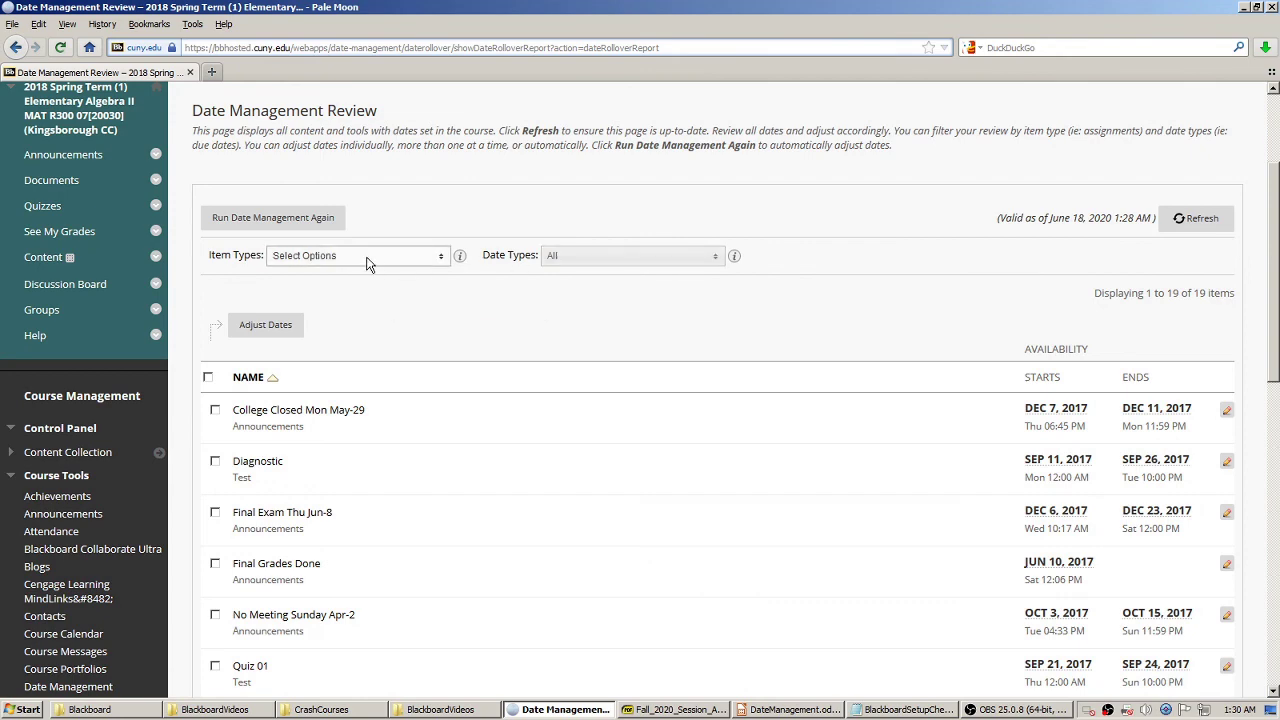
pyautogui.scroll(-3, 1256, 280)
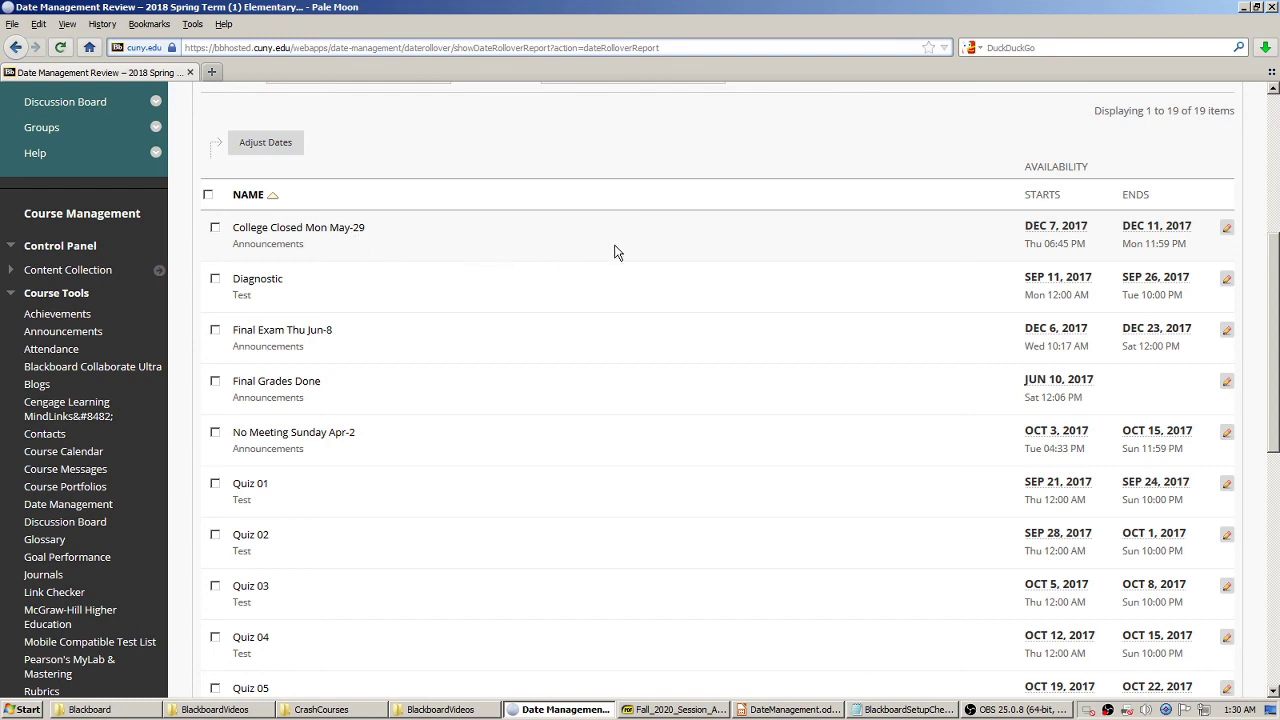
pyautogui.scroll(-1, 621, 251)
pyautogui.scroll(-1, 621, 251)
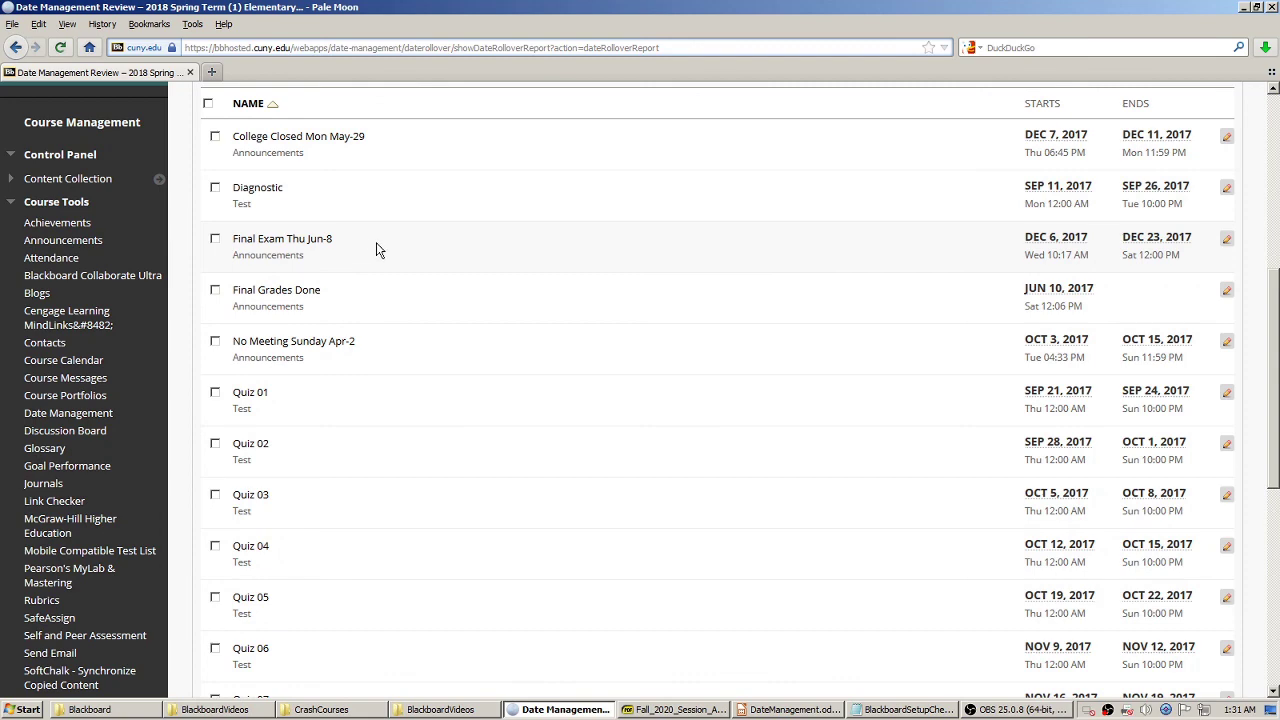
pyautogui.scroll(-3, 444, 275)
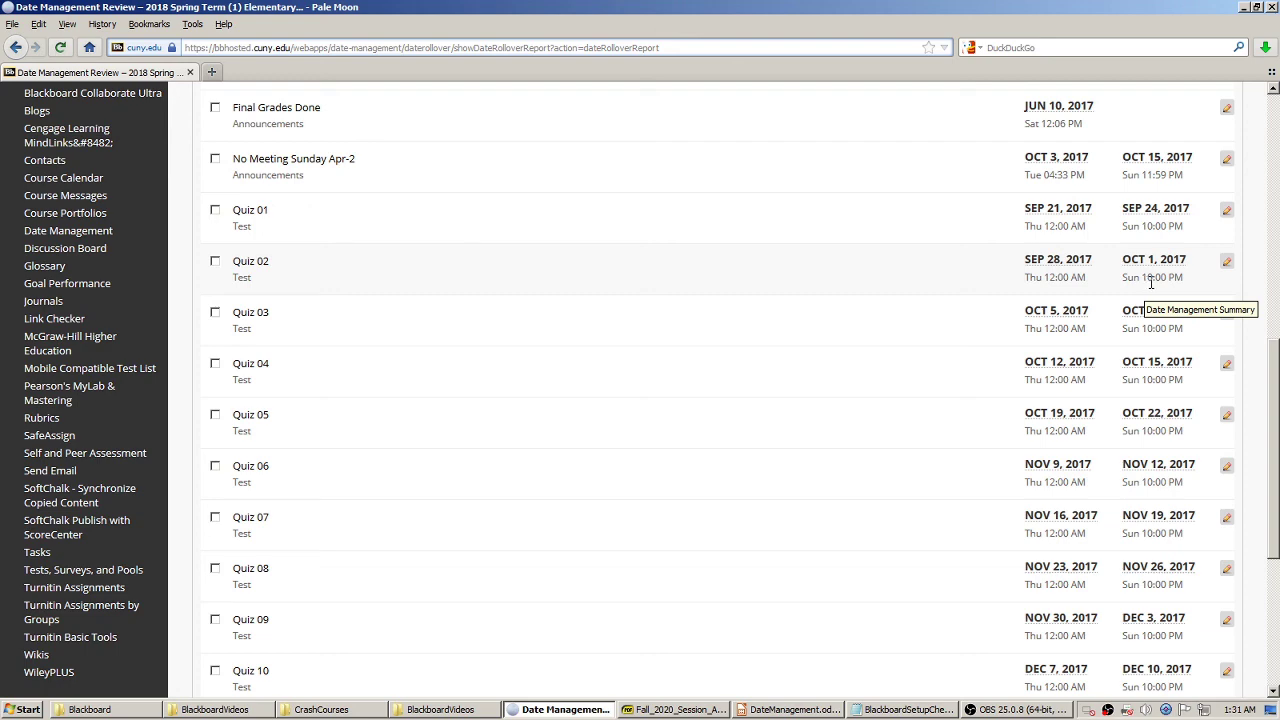
pyautogui.scroll(6, 1150, 283)
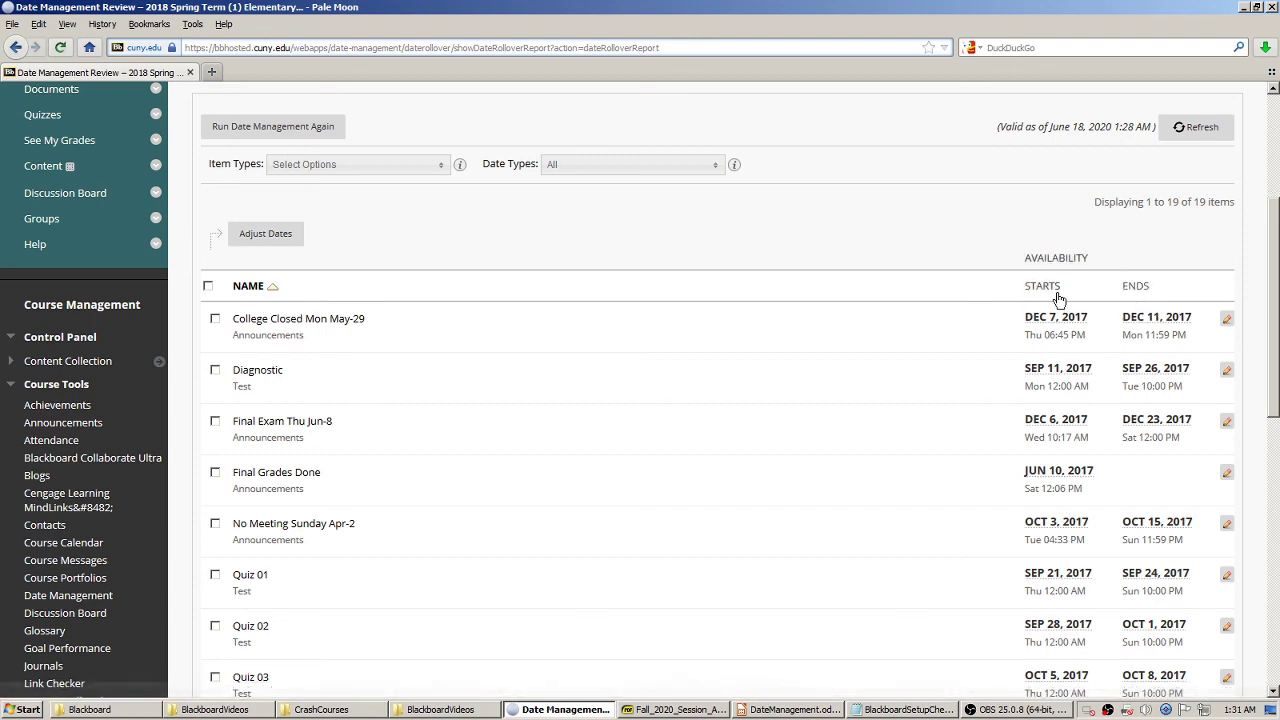
pyautogui.scroll(-5, 1142, 296)
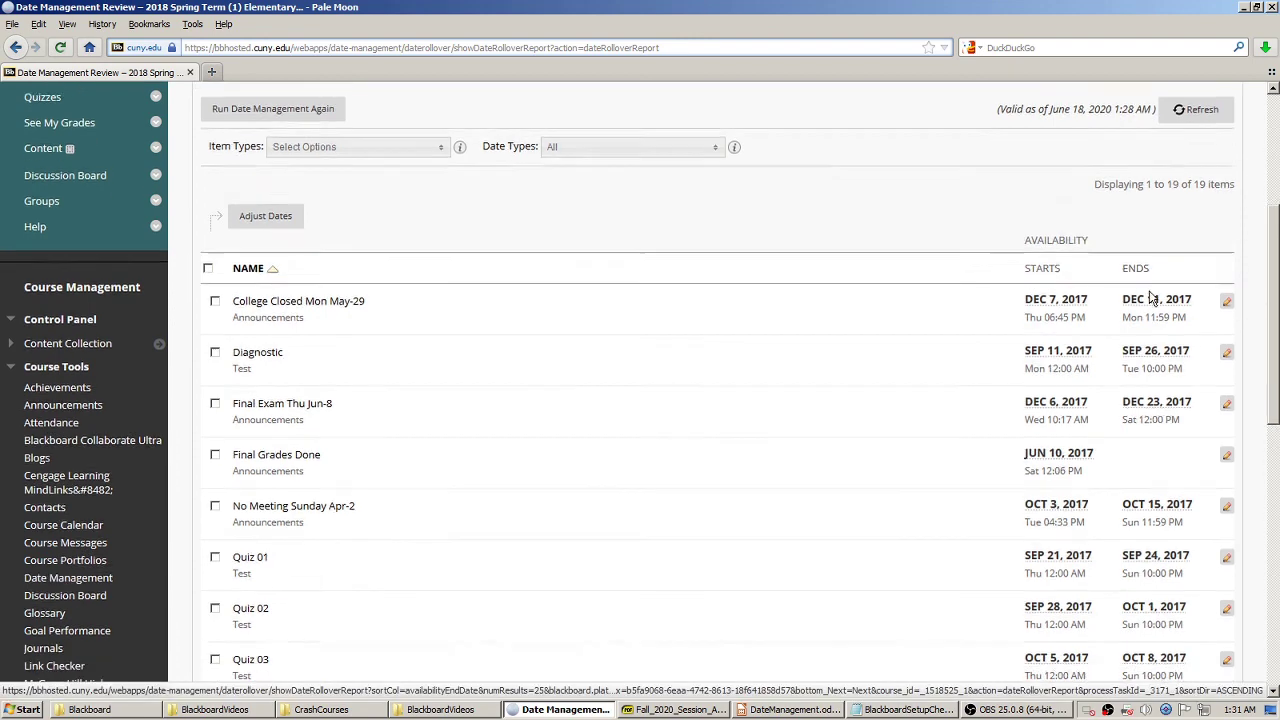
pyautogui.scroll(-2, 1160, 320)
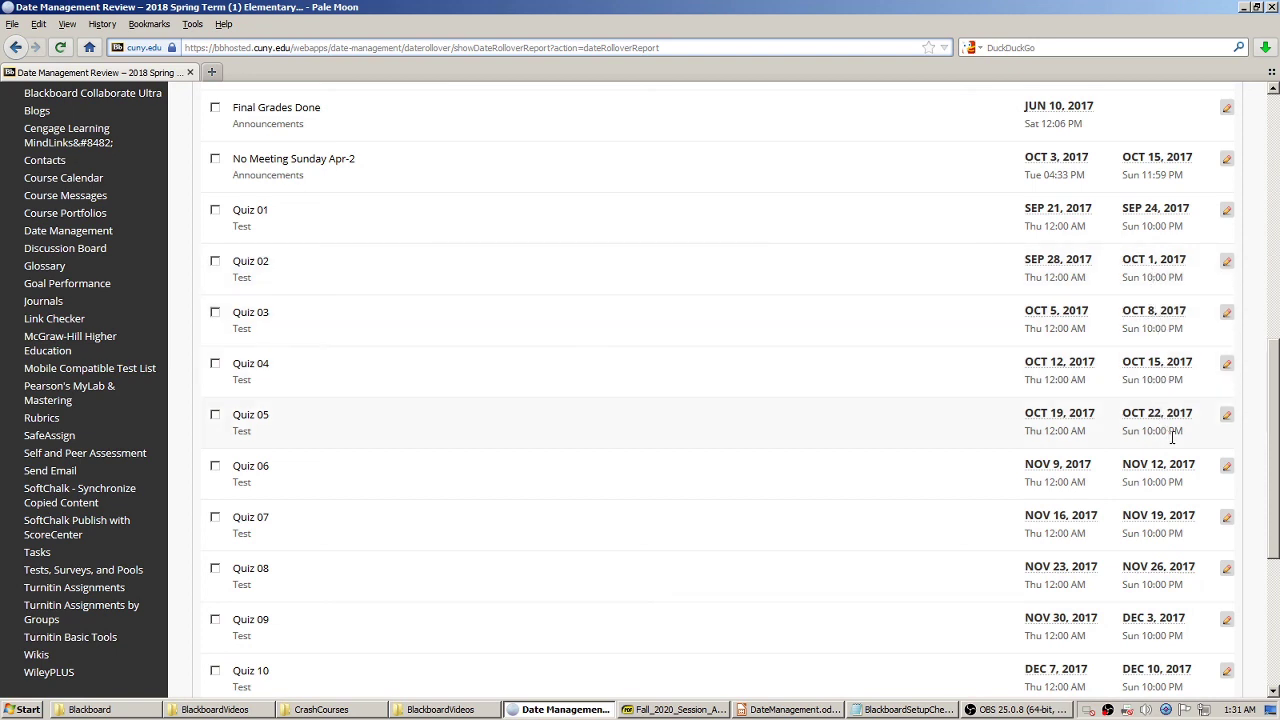
# - Open Quiz 06's dates for editing and set its availability start to October 26, 2017
pyautogui.scroll(-2, 1166, 437)
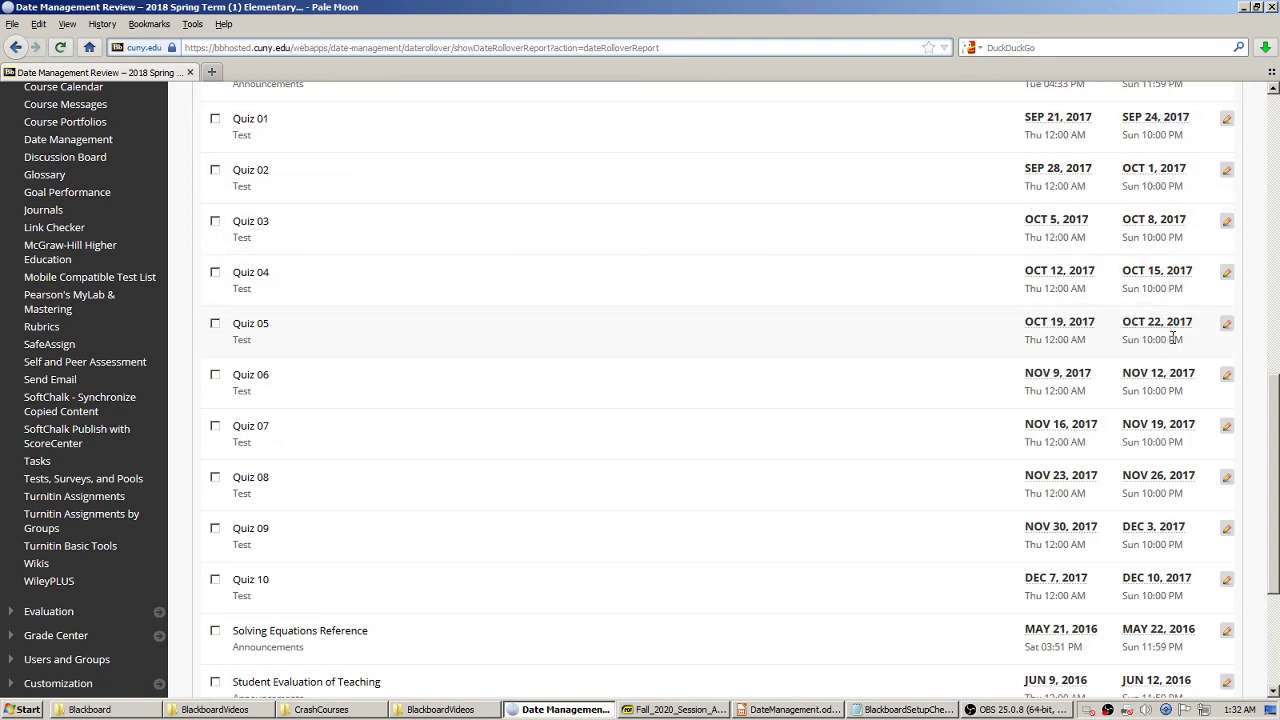
pyautogui.click(1228, 377)
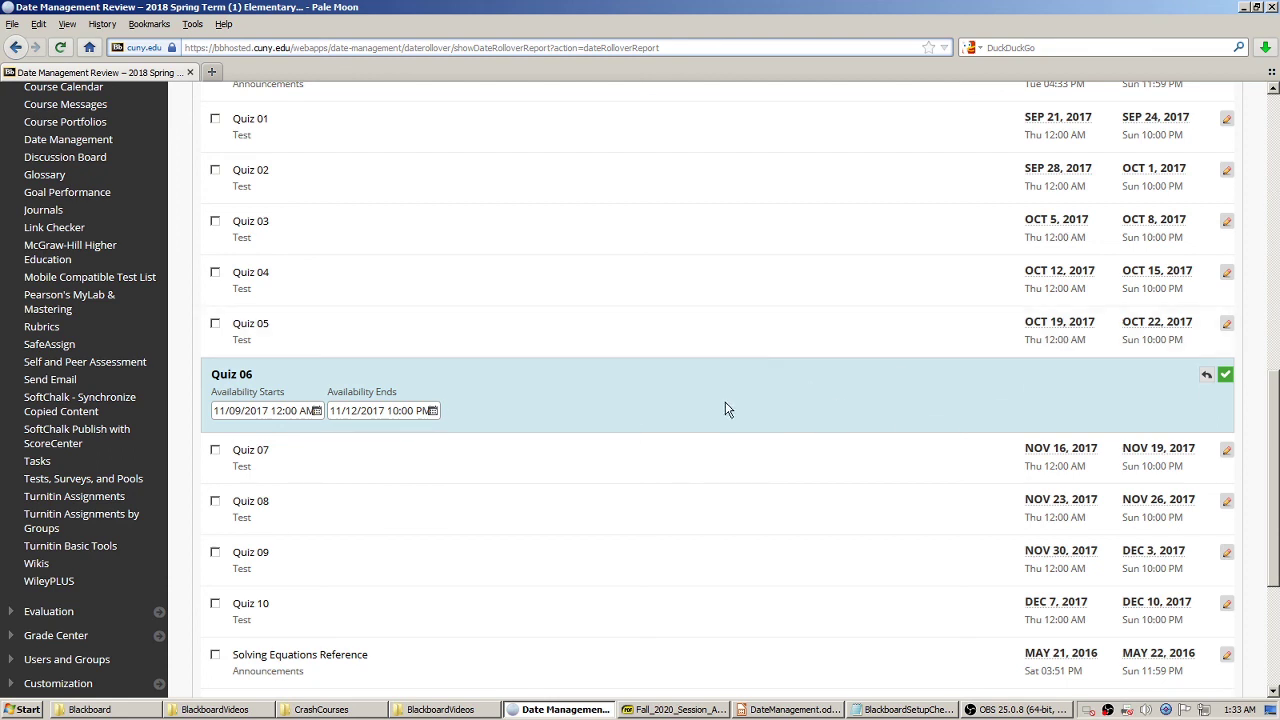
pyautogui.click(316, 411)
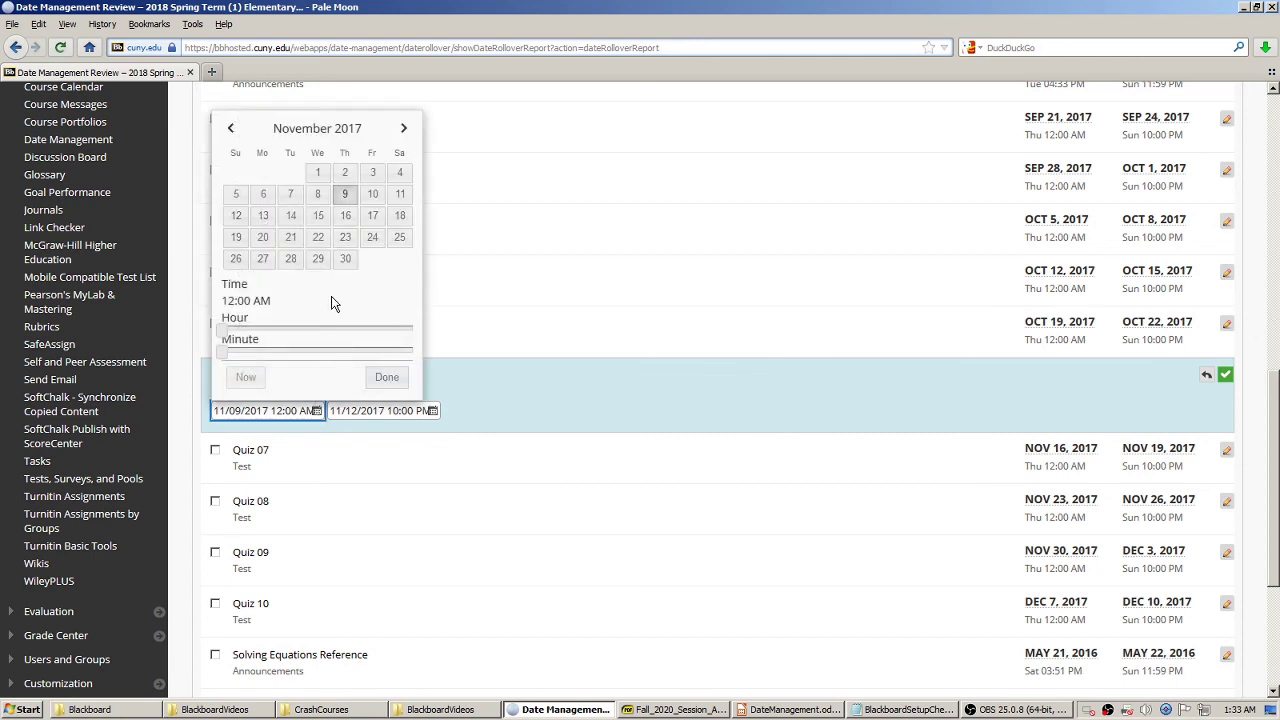
pyautogui.click(230, 130)
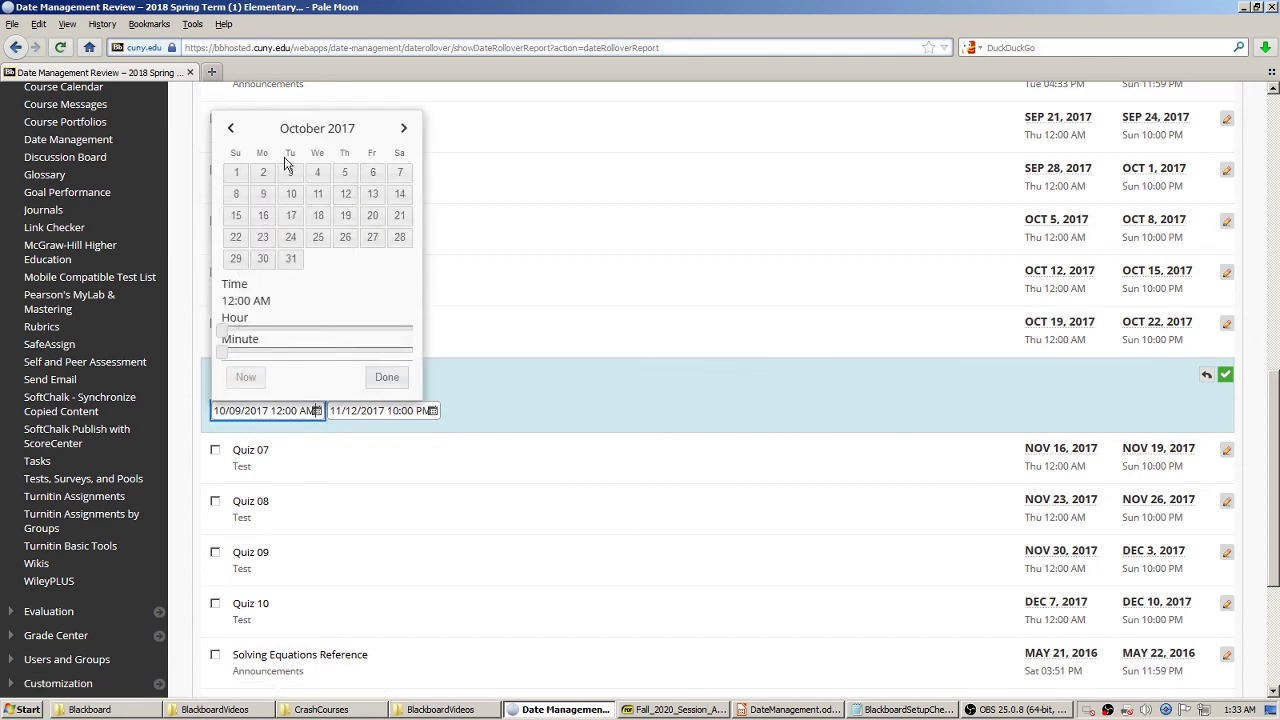
pyautogui.click(346, 240)
pyautogui.click(386, 376)
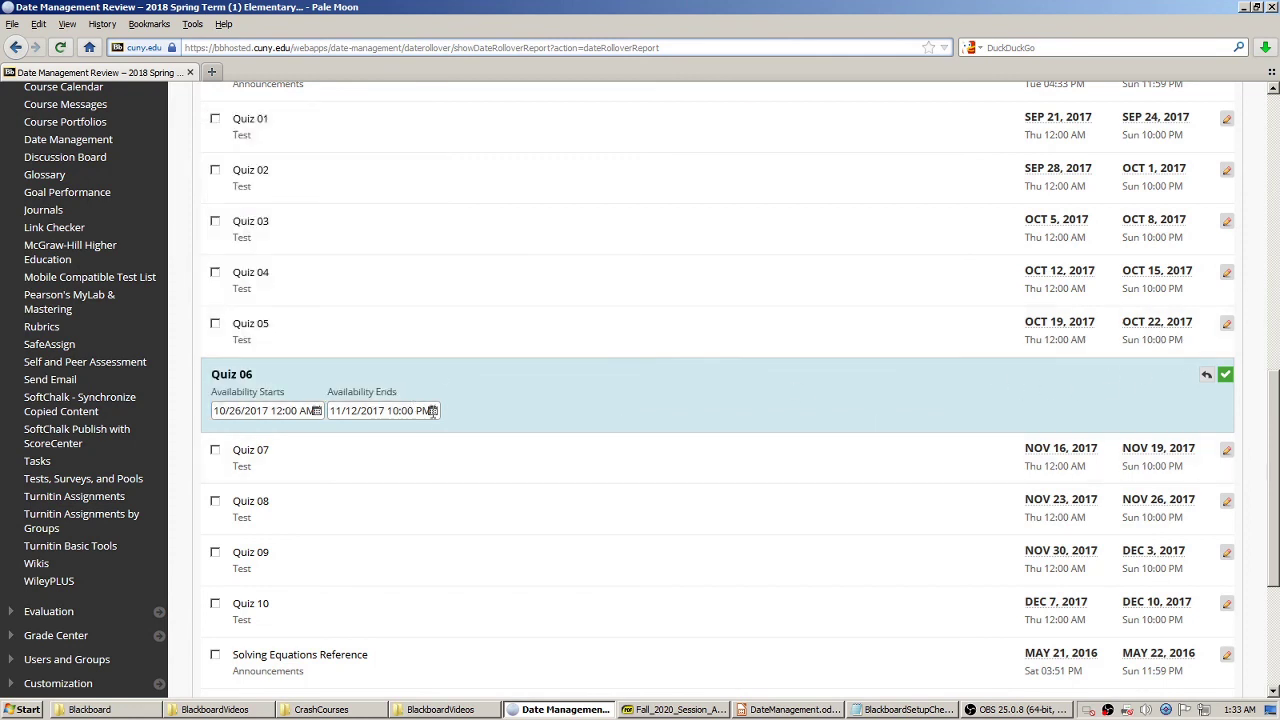
# - Set Quiz 06's availability end to October 29, 2017 and save its new dates
pyautogui.click(432, 411)
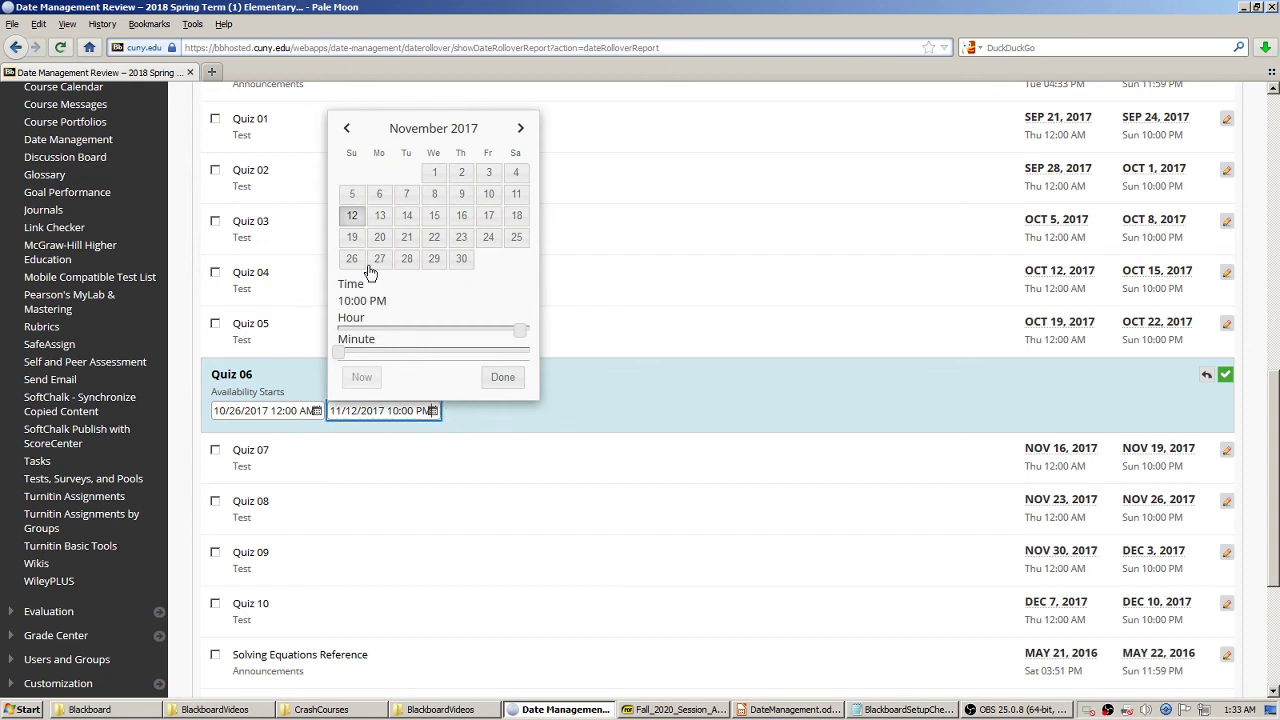
pyautogui.click(347, 128)
pyautogui.click(352, 258)
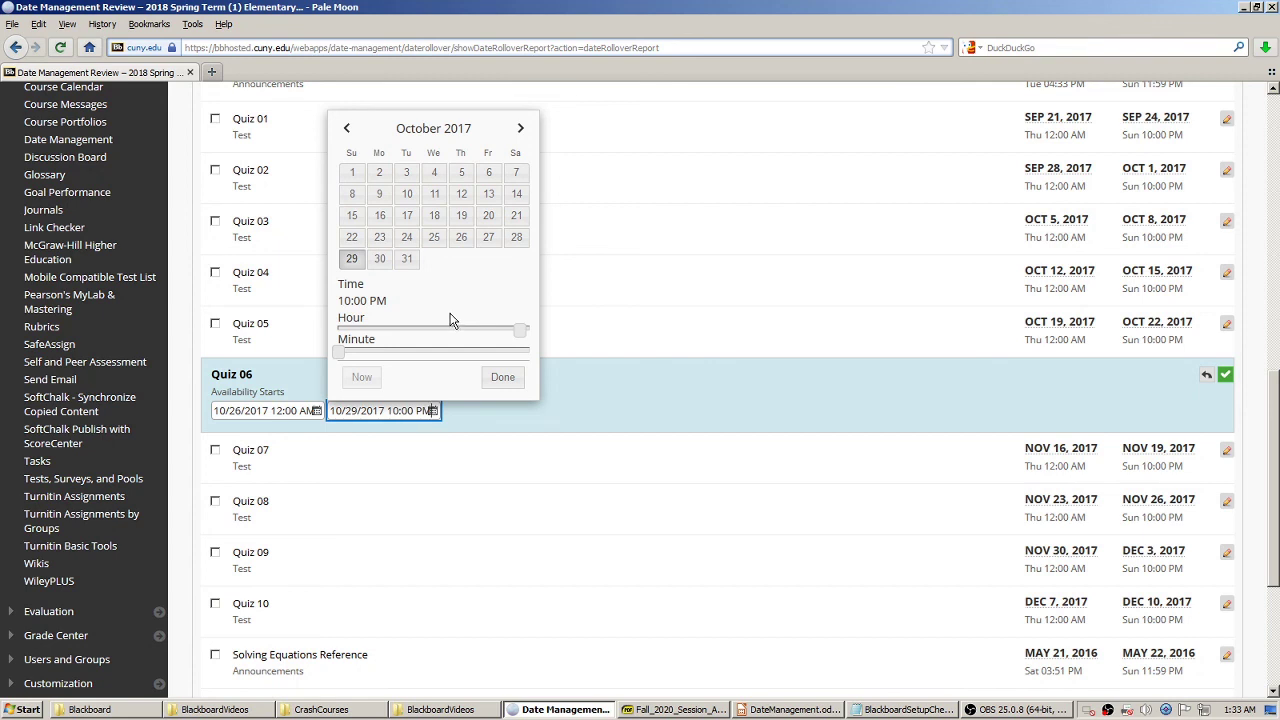
pyautogui.click(505, 381)
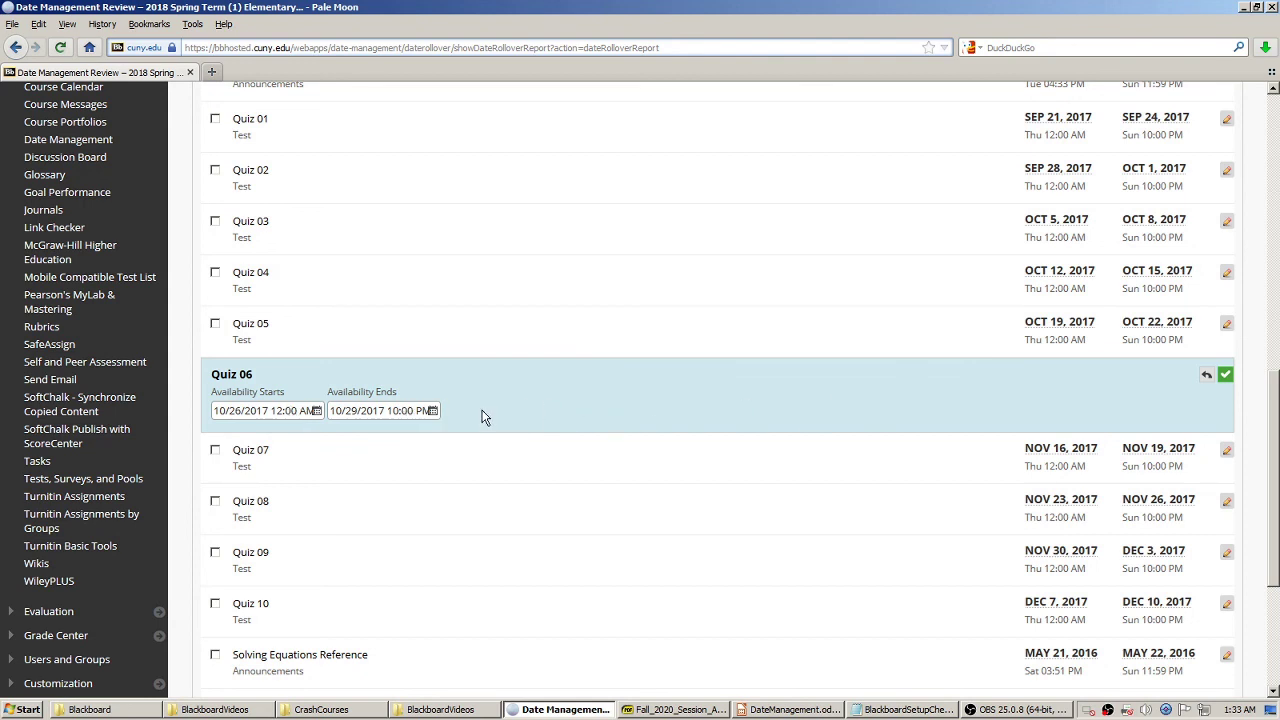
pyautogui.click(1226, 377)
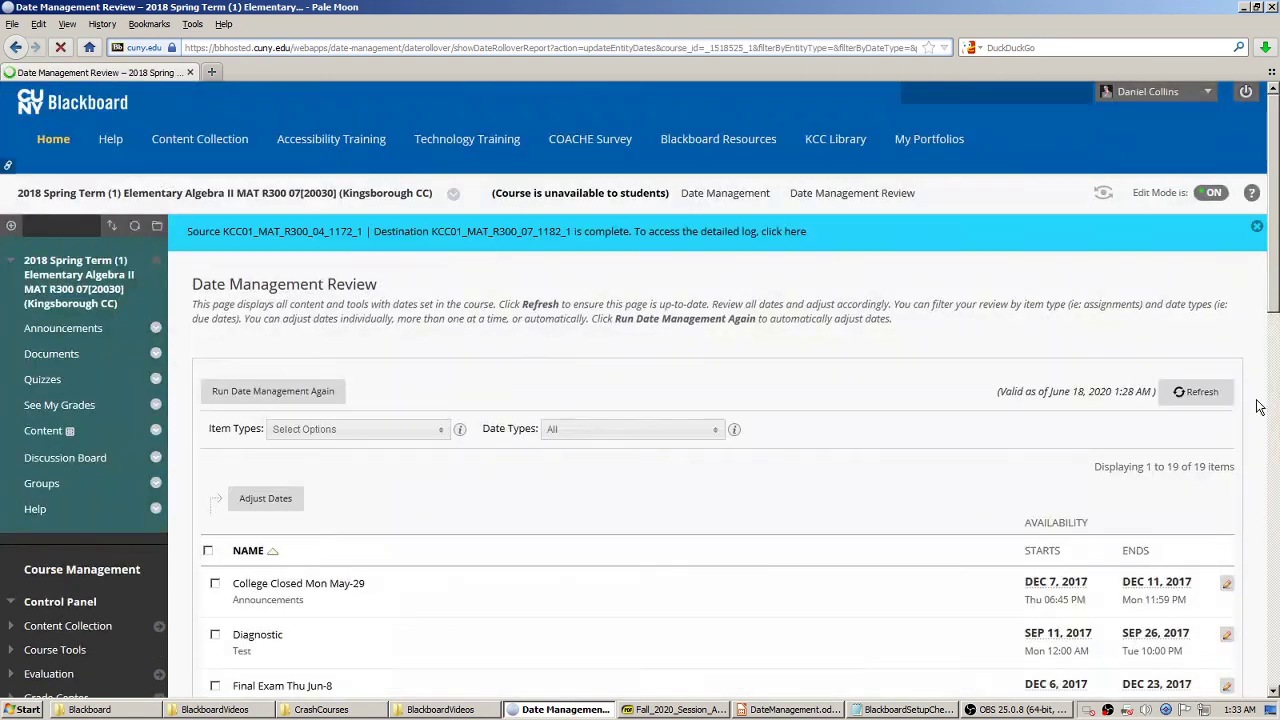
# - Open Quiz 07's dates for editing and set its availability start to November 2, 2017
pyautogui.scroll(-10, 983, 348)
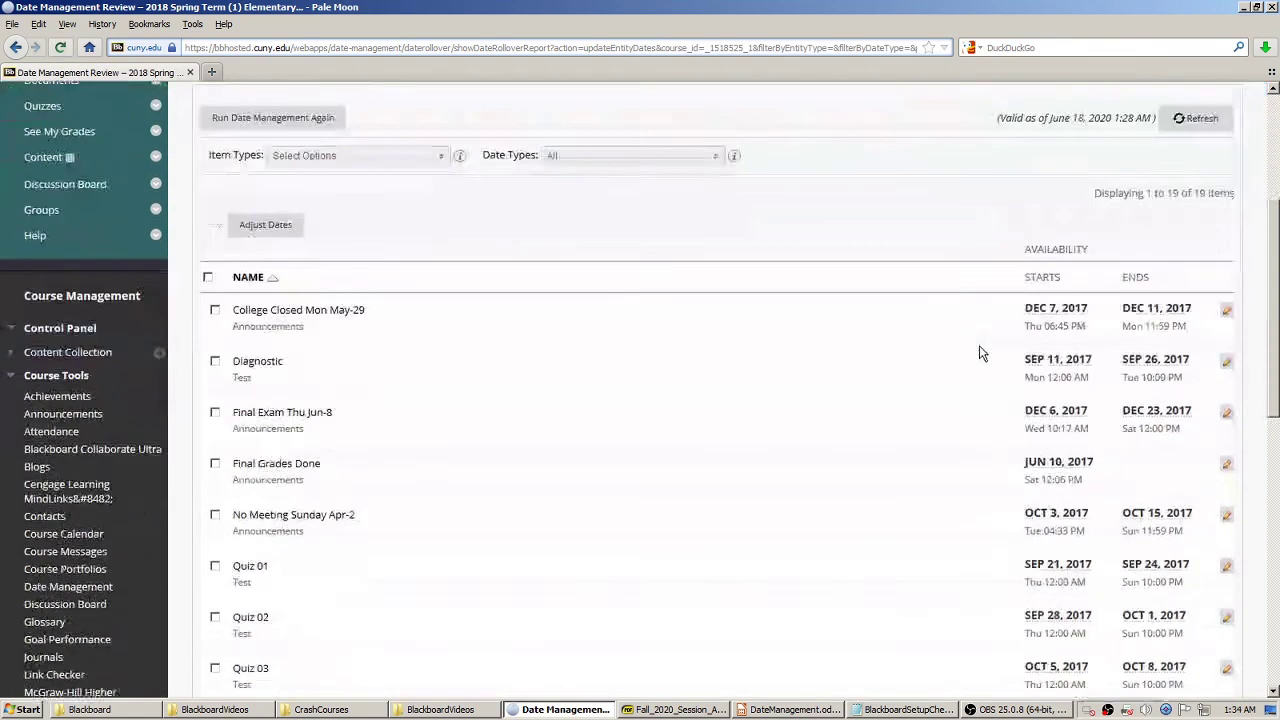
pyautogui.scroll(-2, 703, 420)
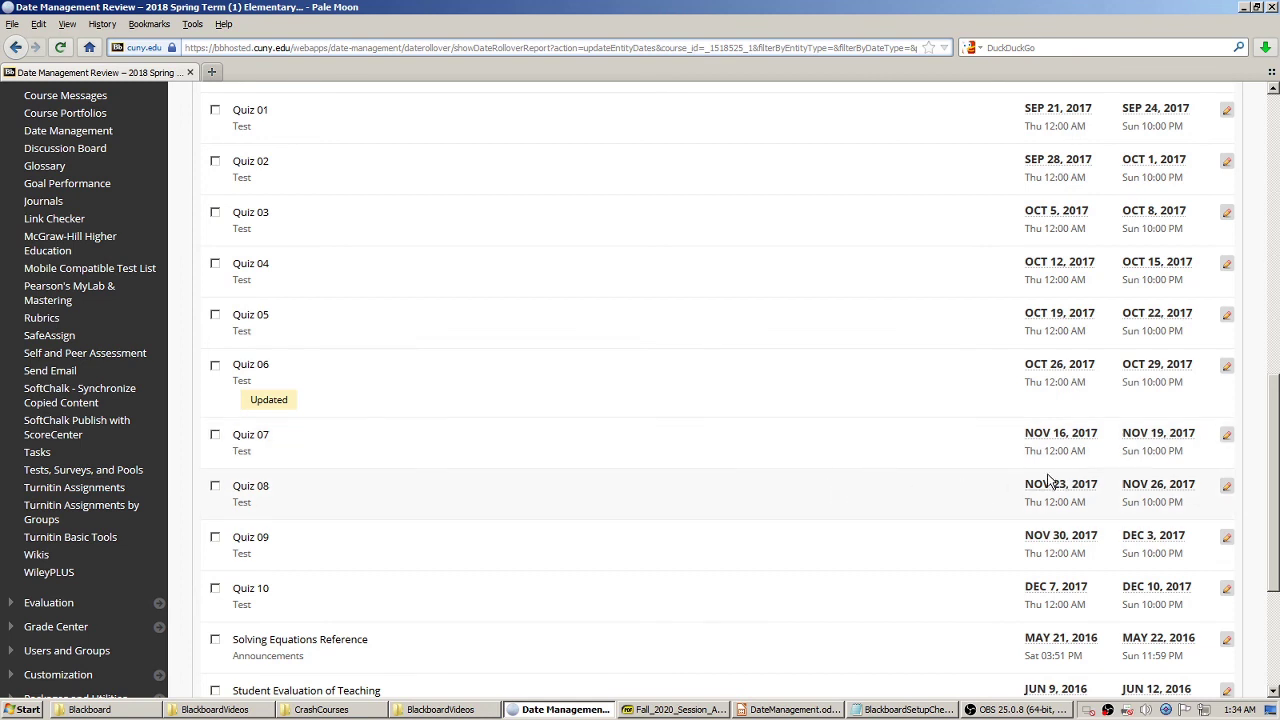
pyautogui.click(1227, 440)
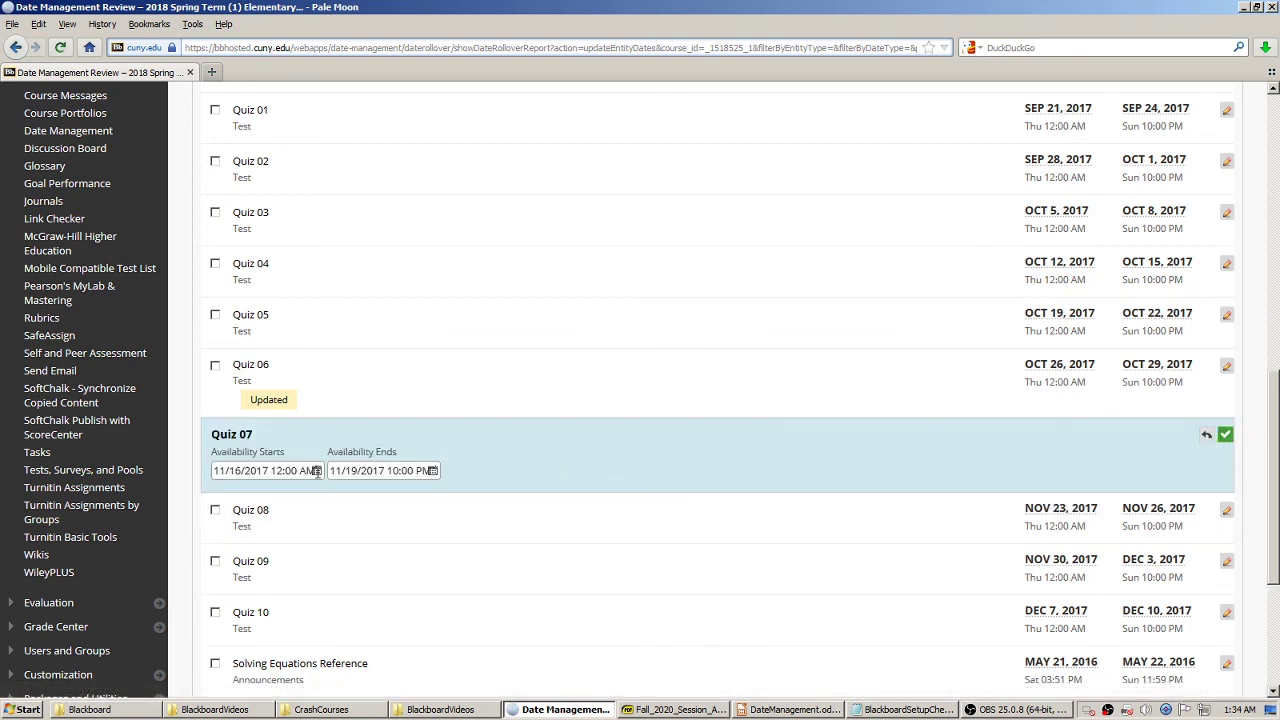
pyautogui.click(316, 471)
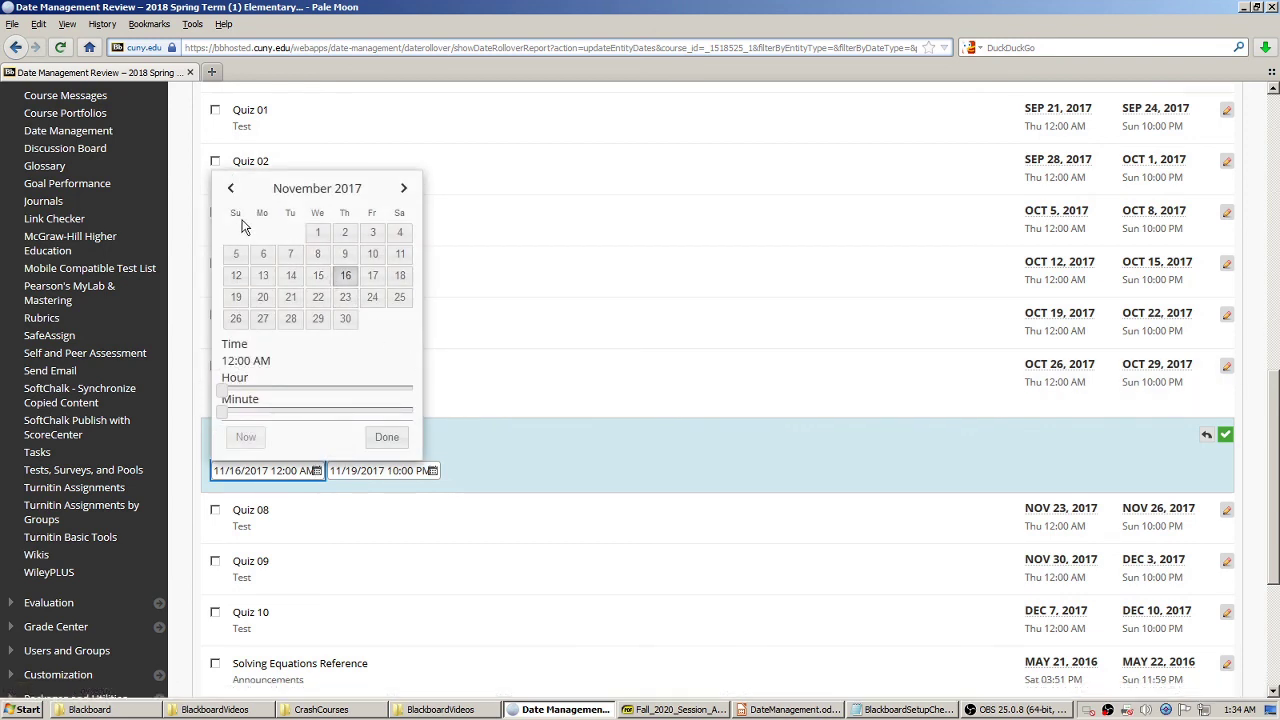
pyautogui.click(230, 188)
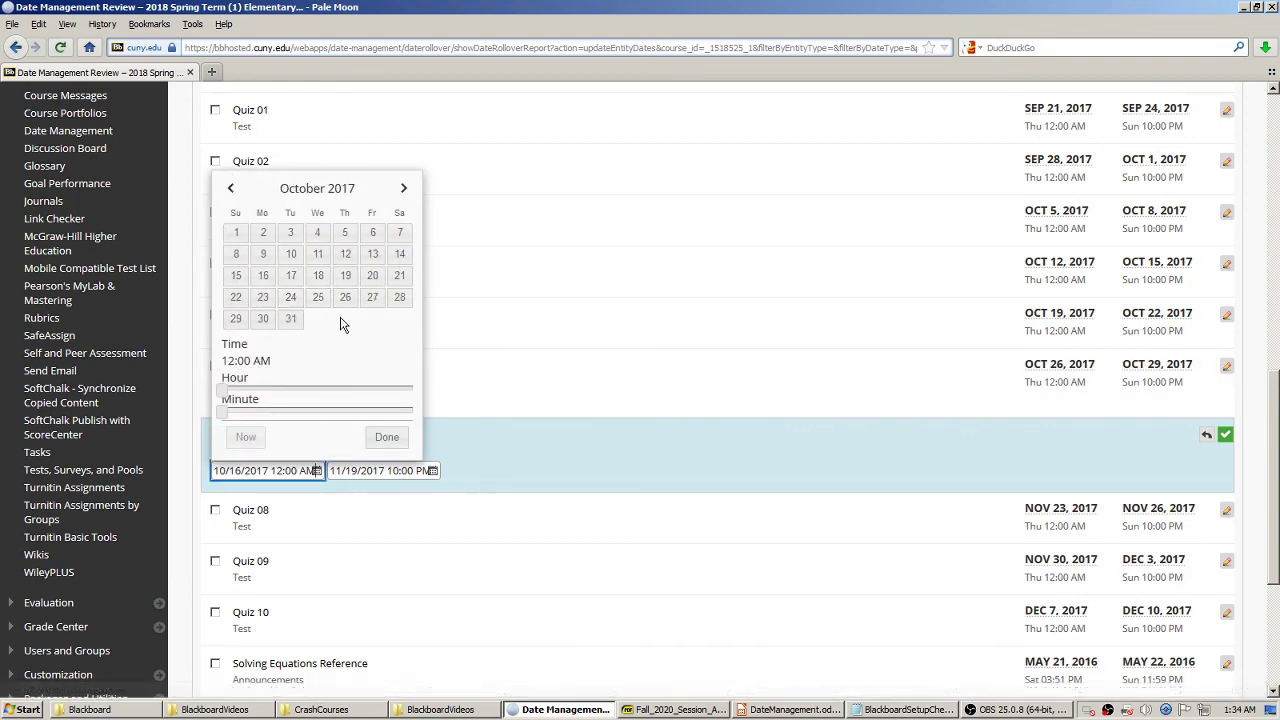
pyautogui.click(403, 188)
pyautogui.click(344, 232)
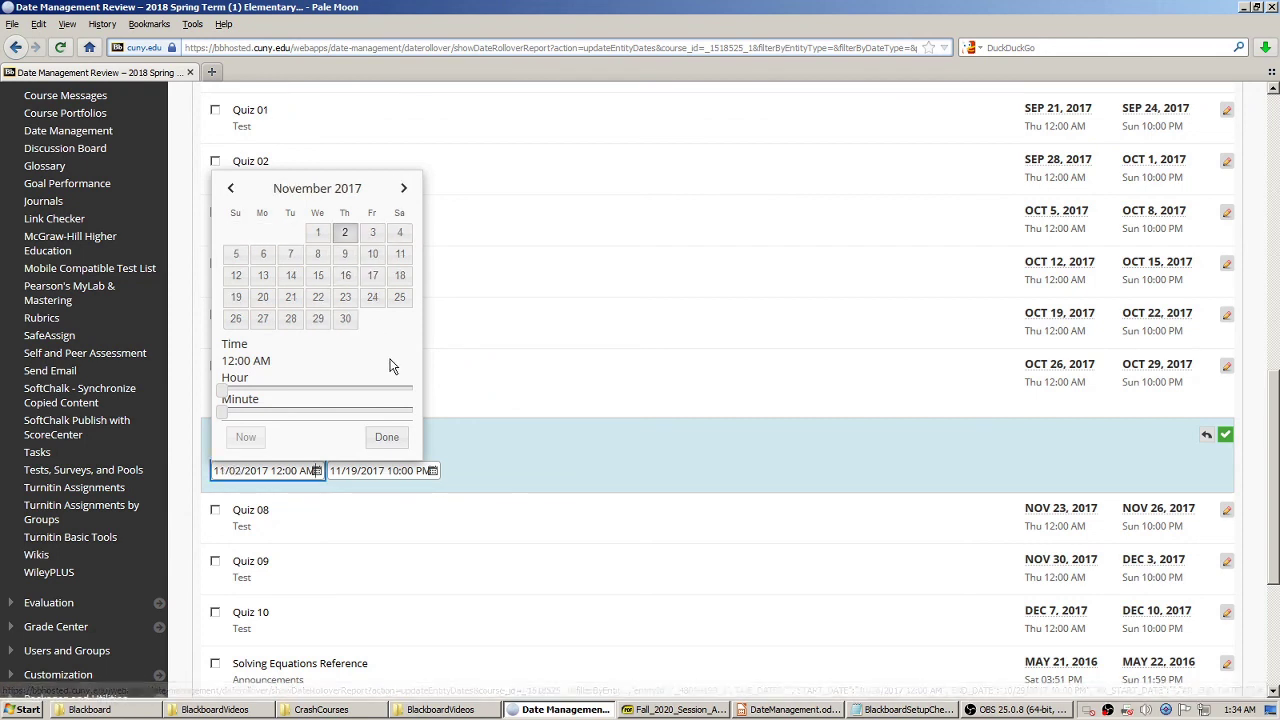
pyautogui.click(388, 437)
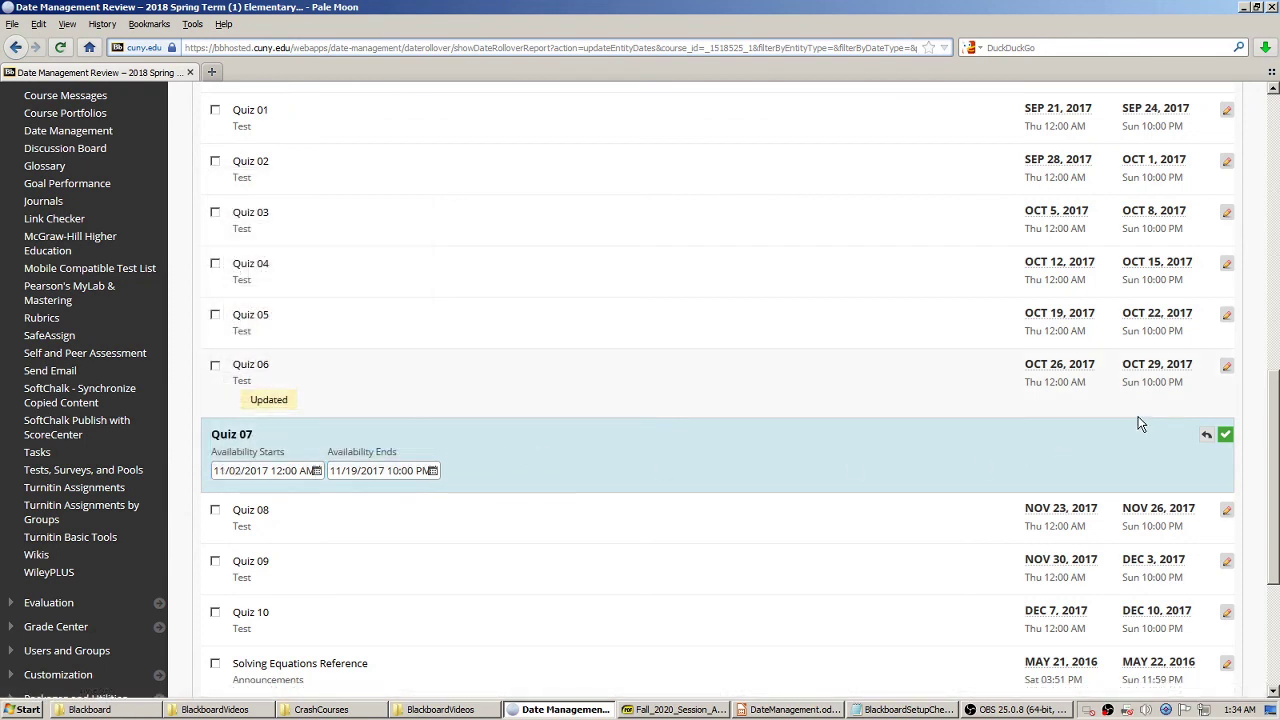
# - Set Quiz 07's availability end to November 5, 2017 and save its new dates
pyautogui.click(391, 470)
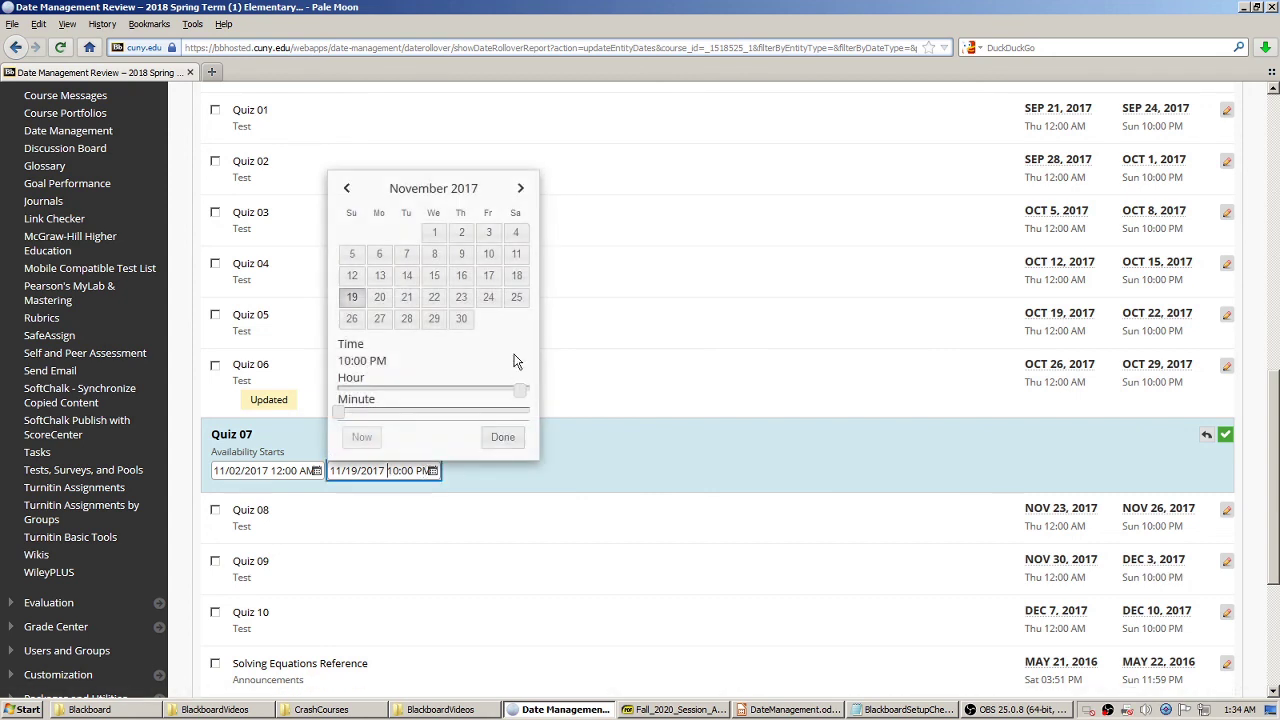
pyautogui.click(352, 256)
pyautogui.click(501, 437)
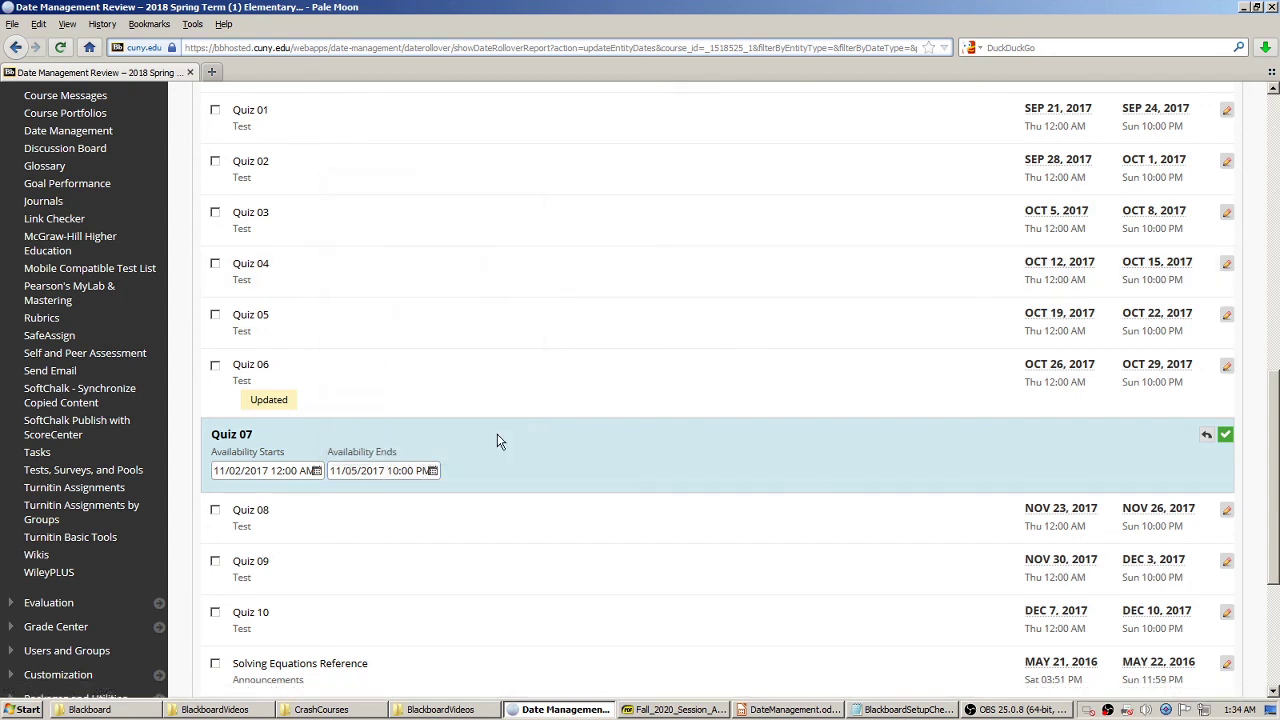
pyautogui.click(1225, 434)
# - Open Quiz 08's dates for editing and set its availability start to November 9, 2017
pyautogui.scroll(-3, 1257, 432)
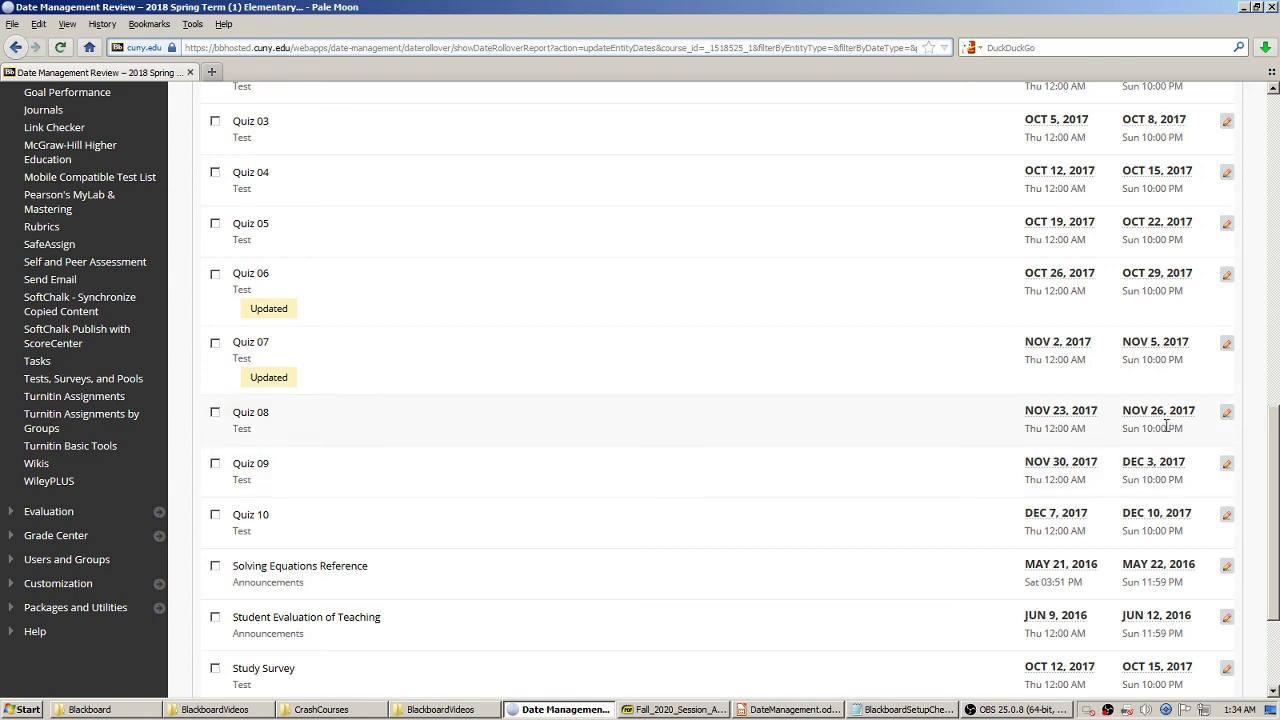
pyautogui.click(1227, 414)
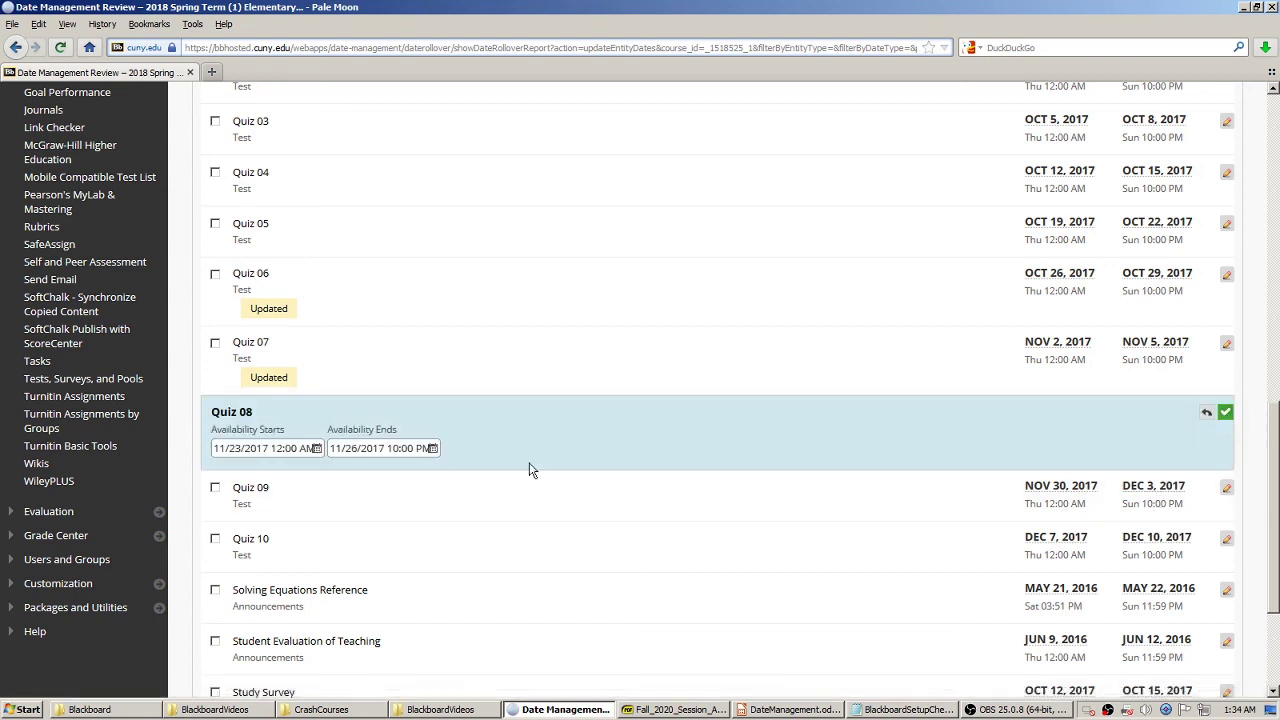
pyautogui.click(315, 448)
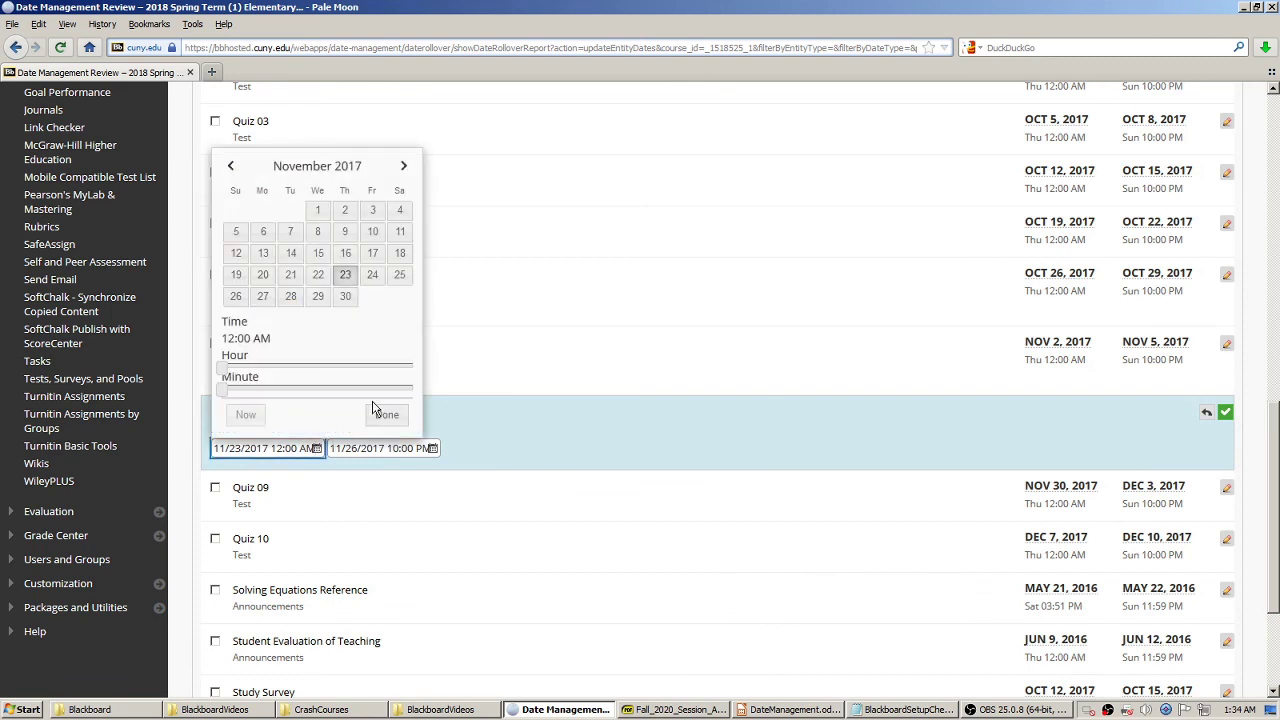
pyautogui.click(344, 231)
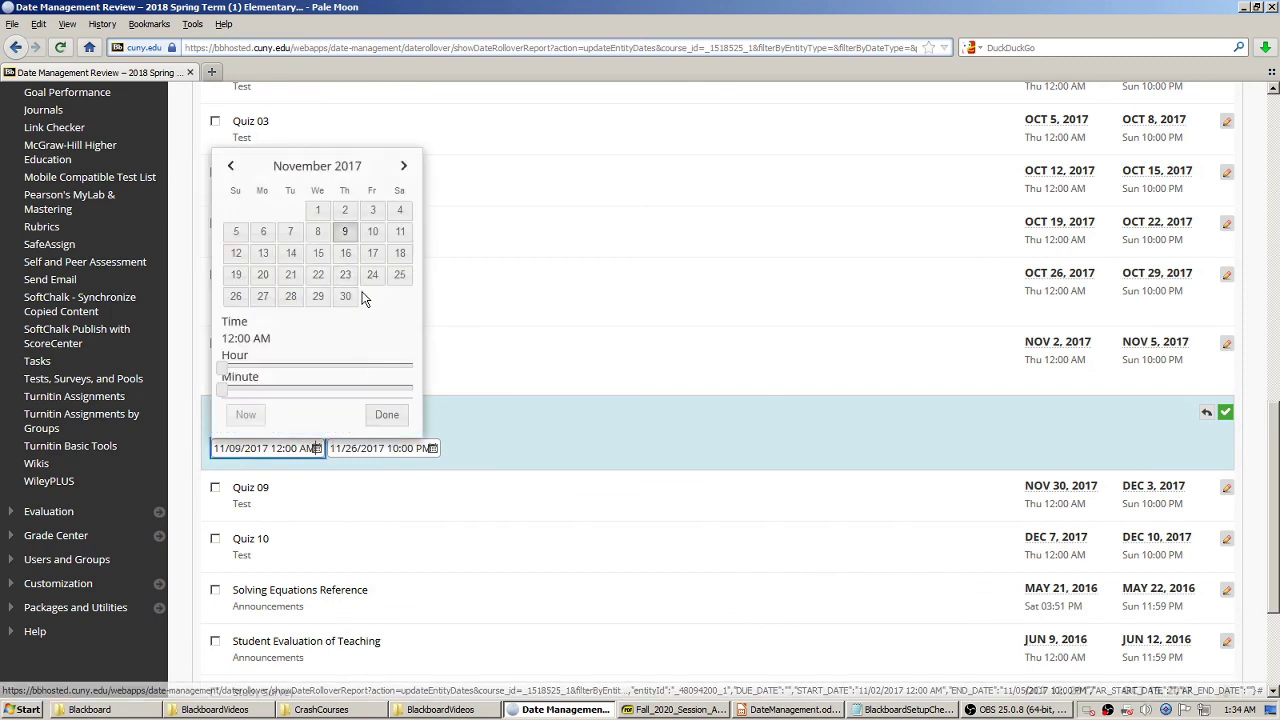
pyautogui.click(388, 416)
# - Set Quiz 08's availability end to November 12, 2017 and save its new dates
pyautogui.click(374, 448)
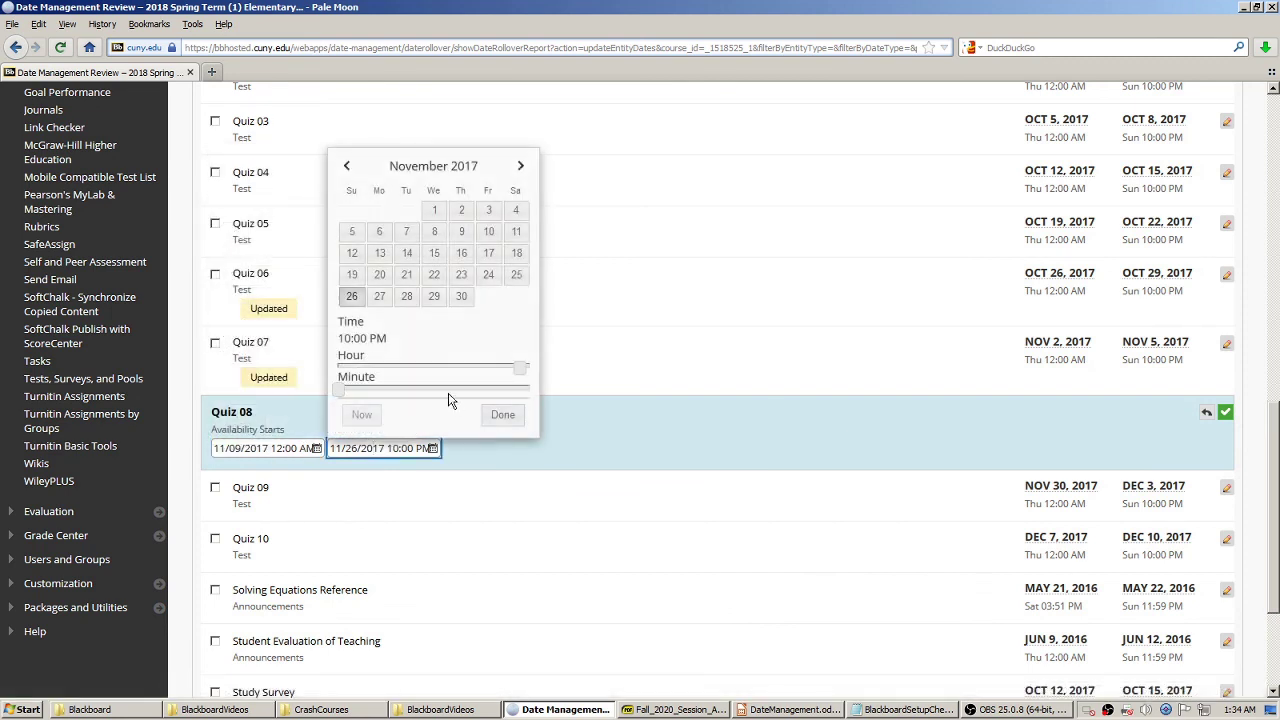
pyautogui.click(352, 253)
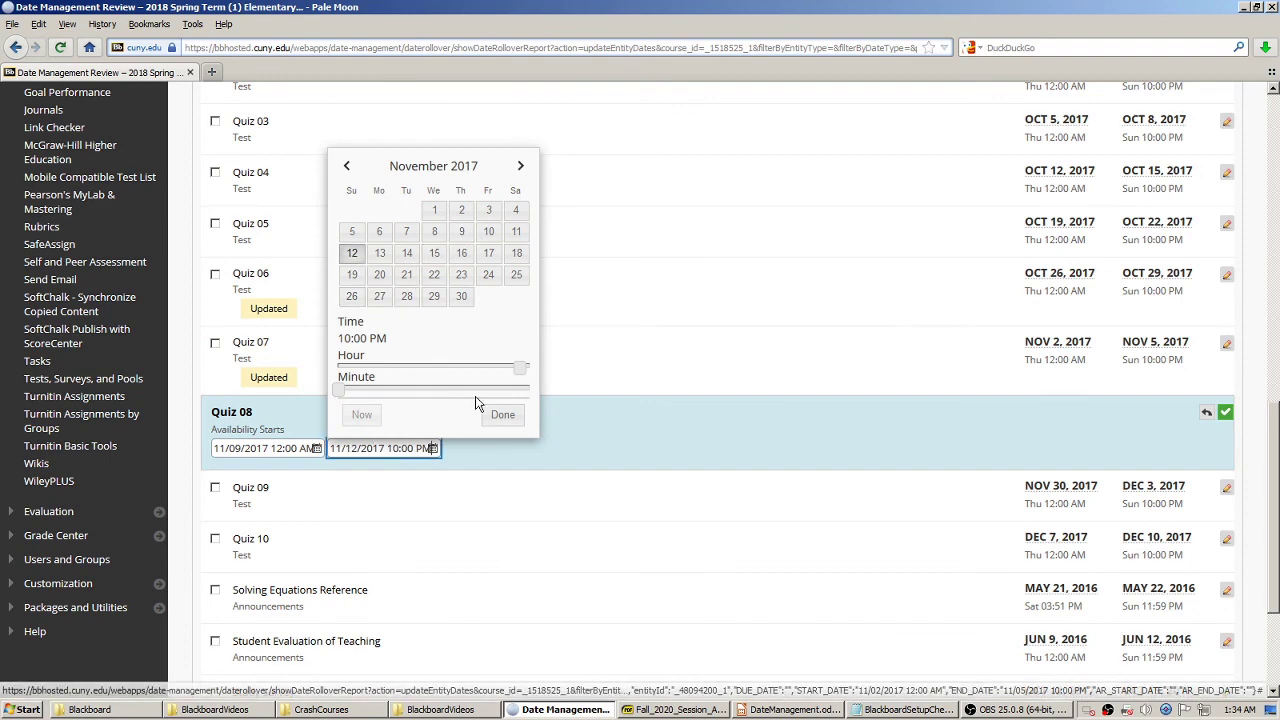
pyautogui.click(502, 415)
pyautogui.click(1227, 413)
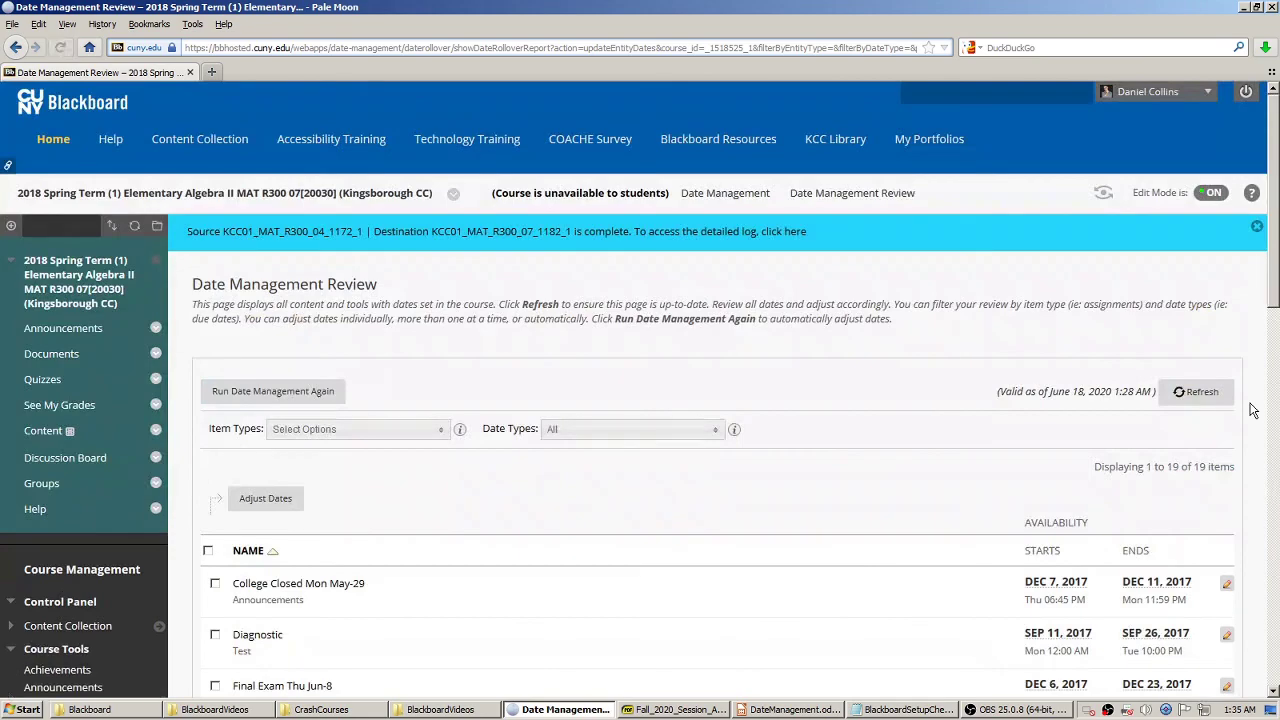
# - Examine the availability dates of all announcements and tests throughout the Date Management Review list
pyautogui.scroll(-5, 1237, 350)
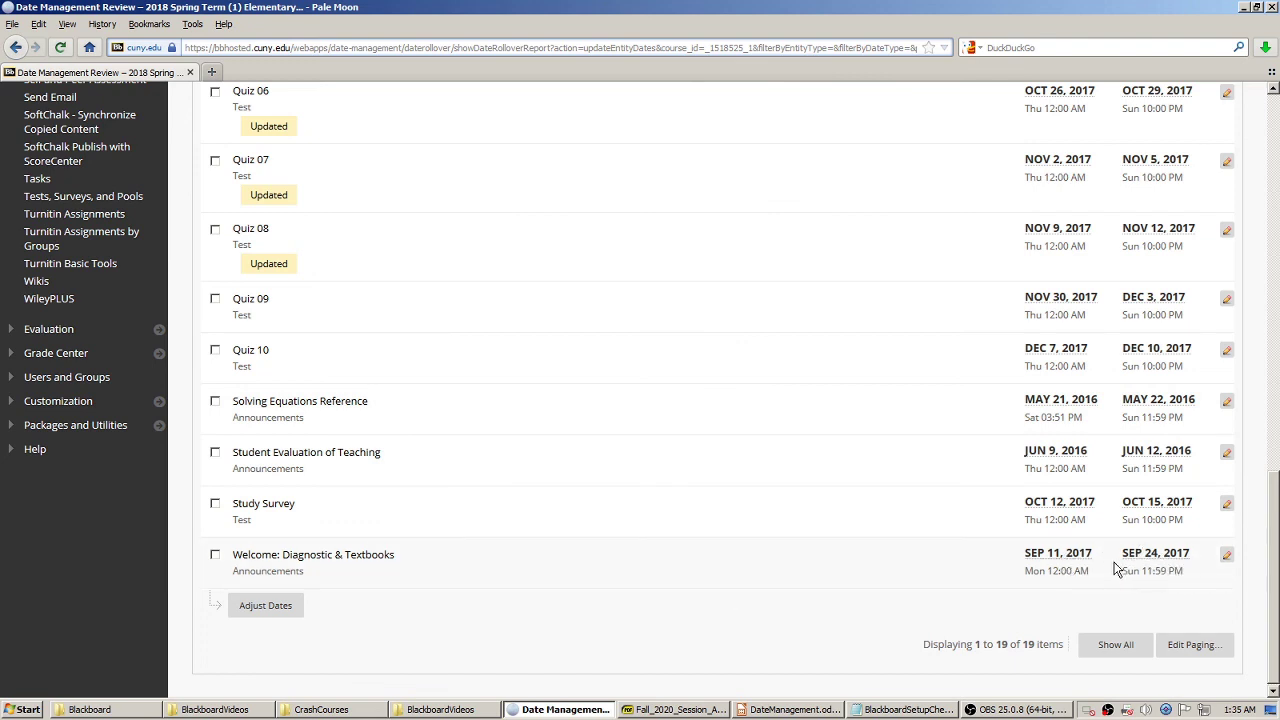
pyautogui.moveTo(1275, 607); pyautogui.dragTo(1274, 353)
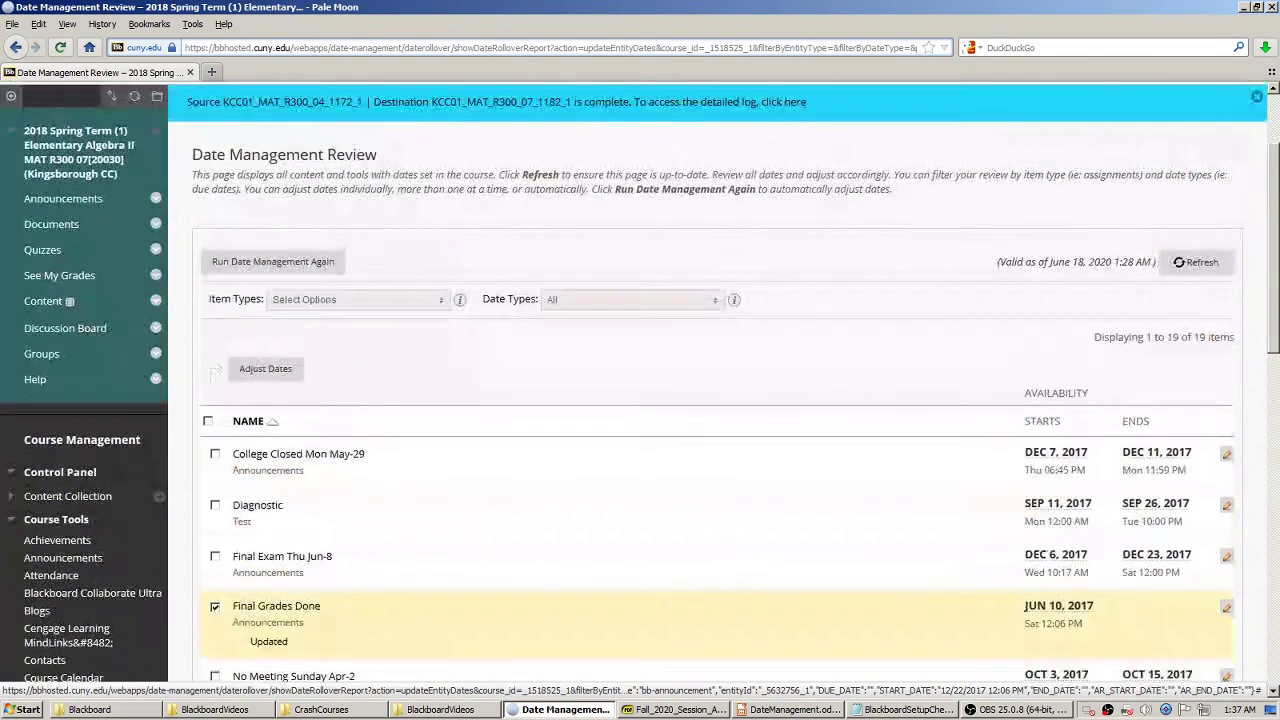
pyautogui.scroll(-3, 640, 382)
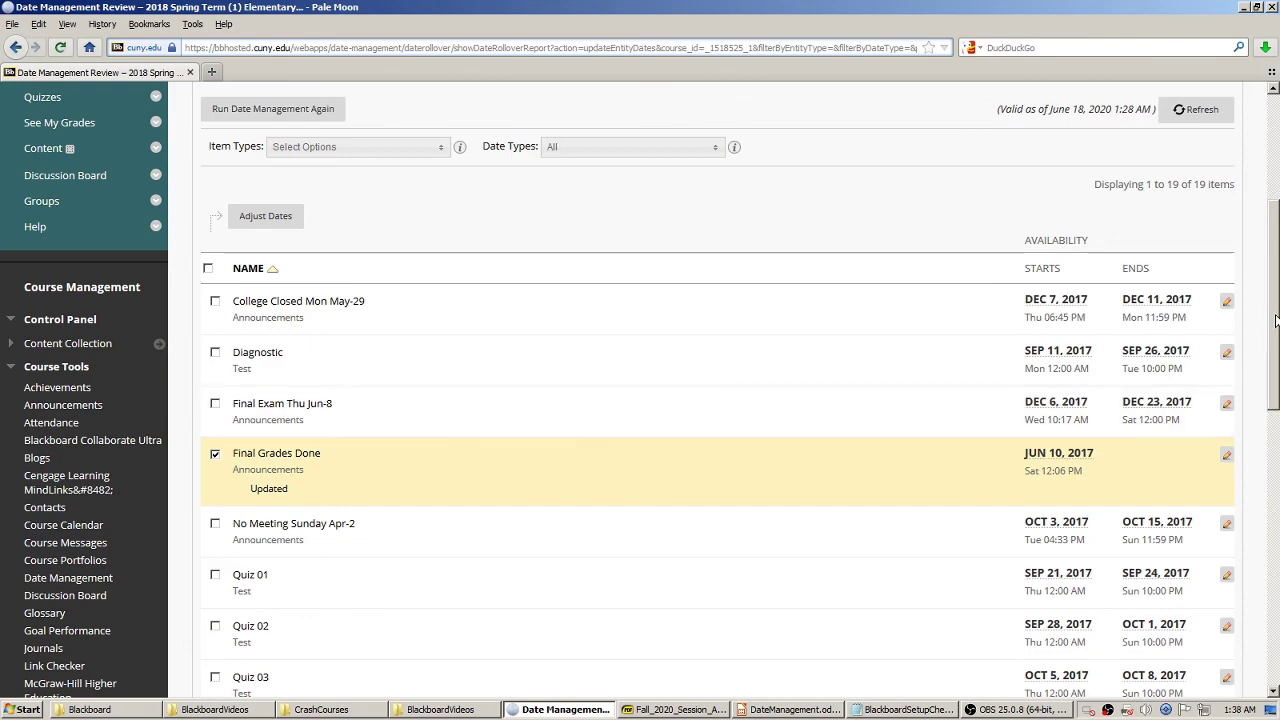
pyautogui.moveTo(1276, 320)
pyautogui.mouseDown()
pyautogui.moveTo(1277, 352)
pyautogui.moveTo(1277, 337)
pyautogui.mouseUp()
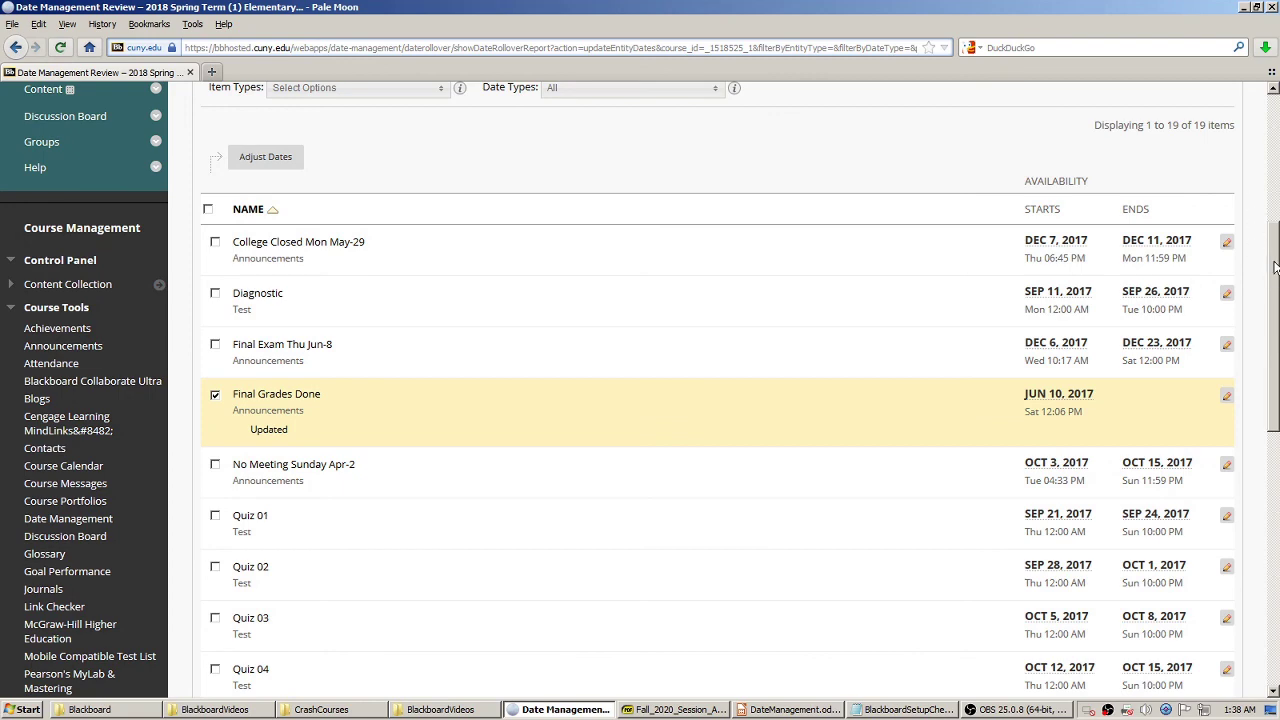
pyautogui.scroll(-1, 724, 456)
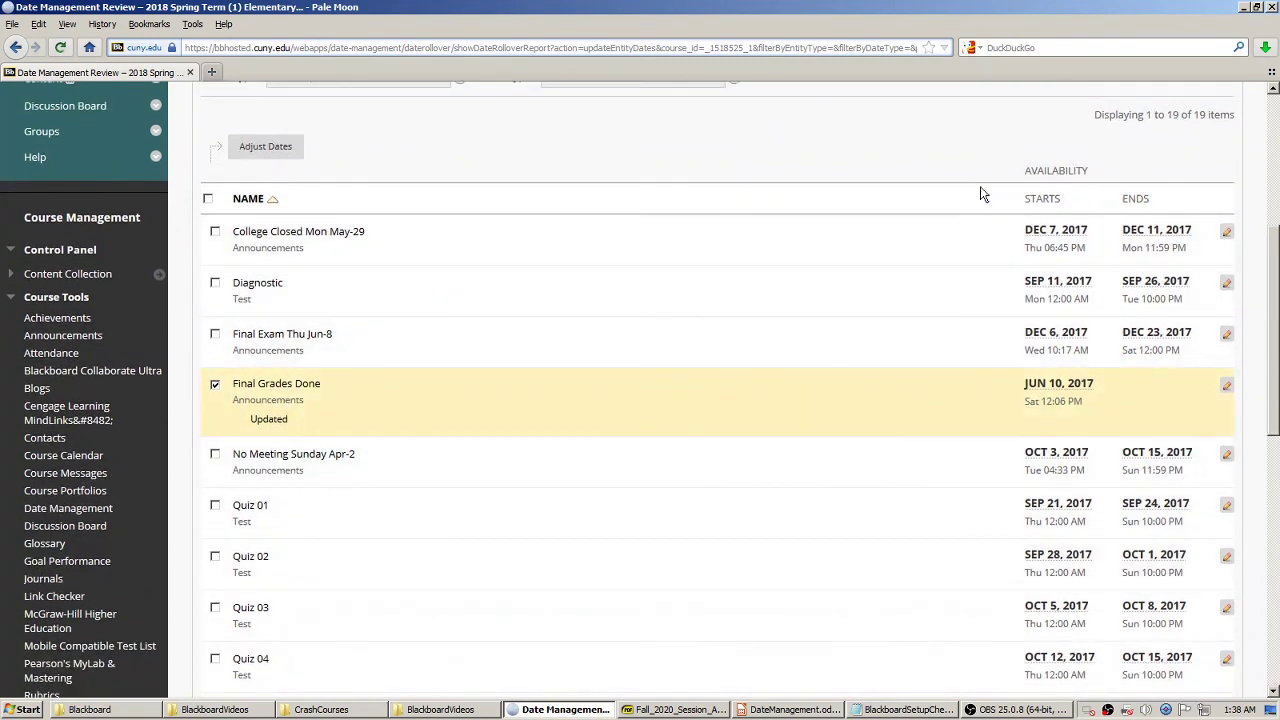
pyautogui.moveTo(1273, 270); pyautogui.dragTo(1270, 560)
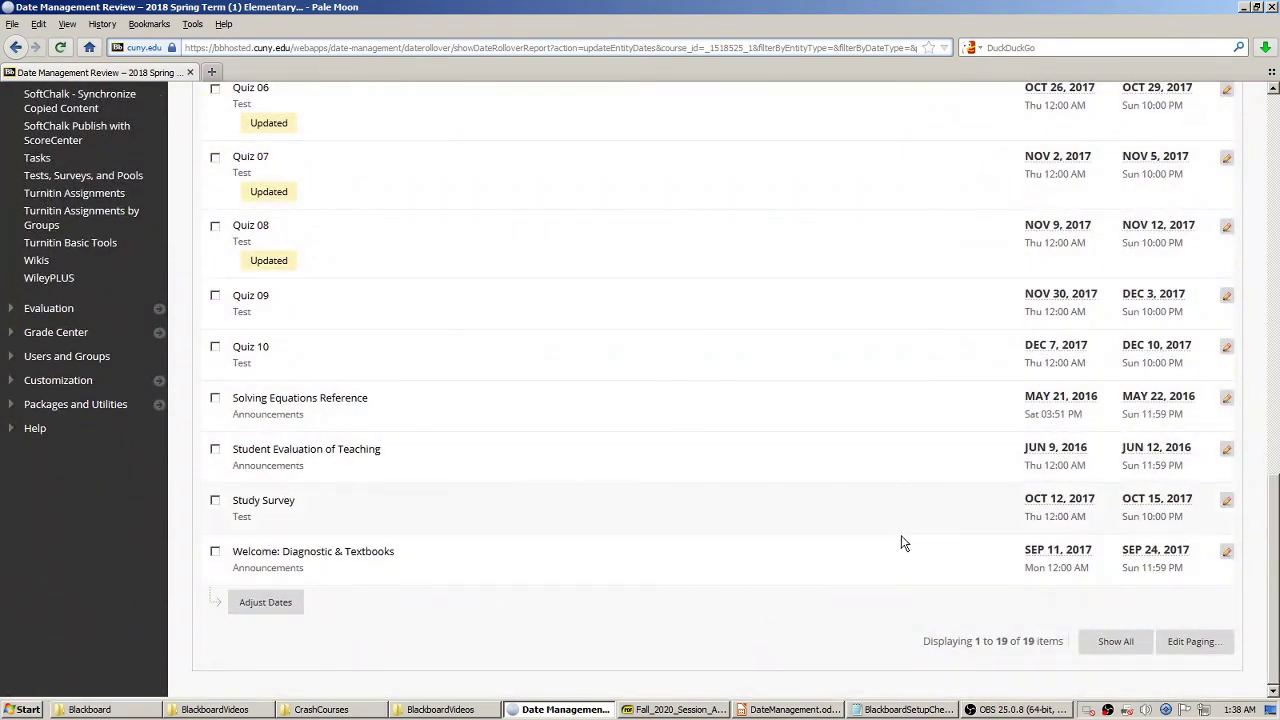
pyautogui.scroll(20, 1143, 634)
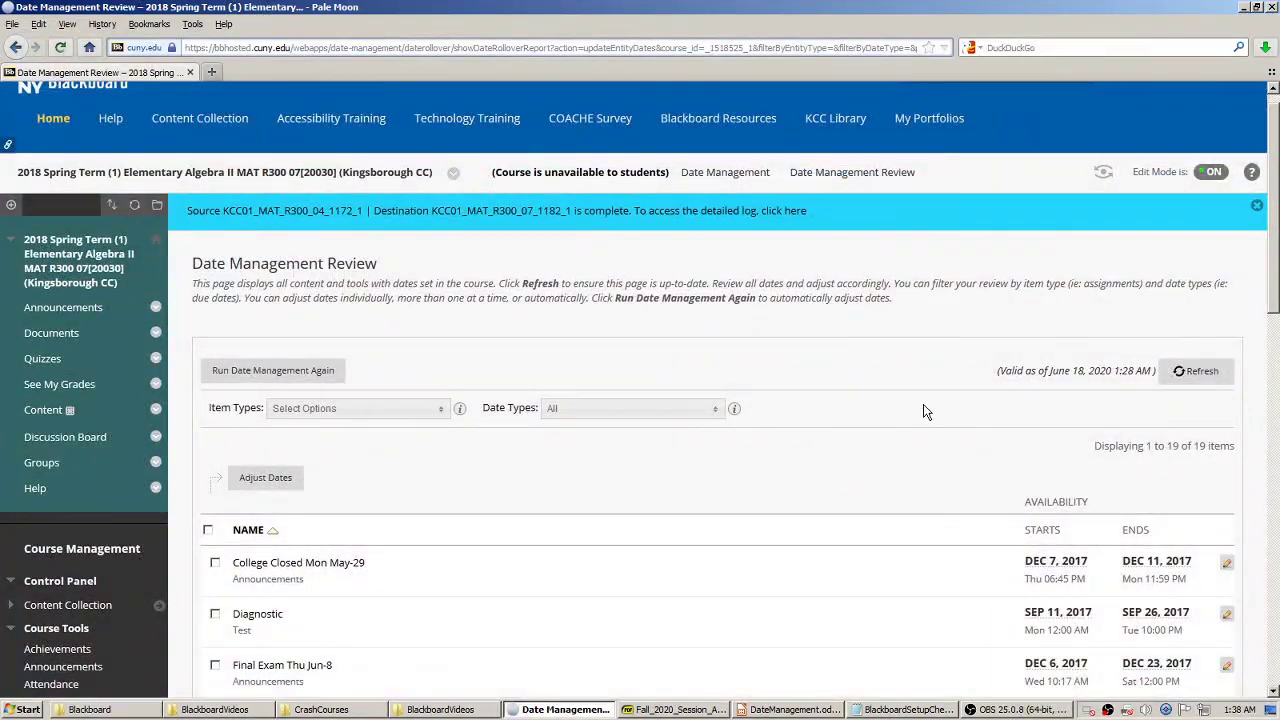
pyautogui.scroll(-20, 910, 368)
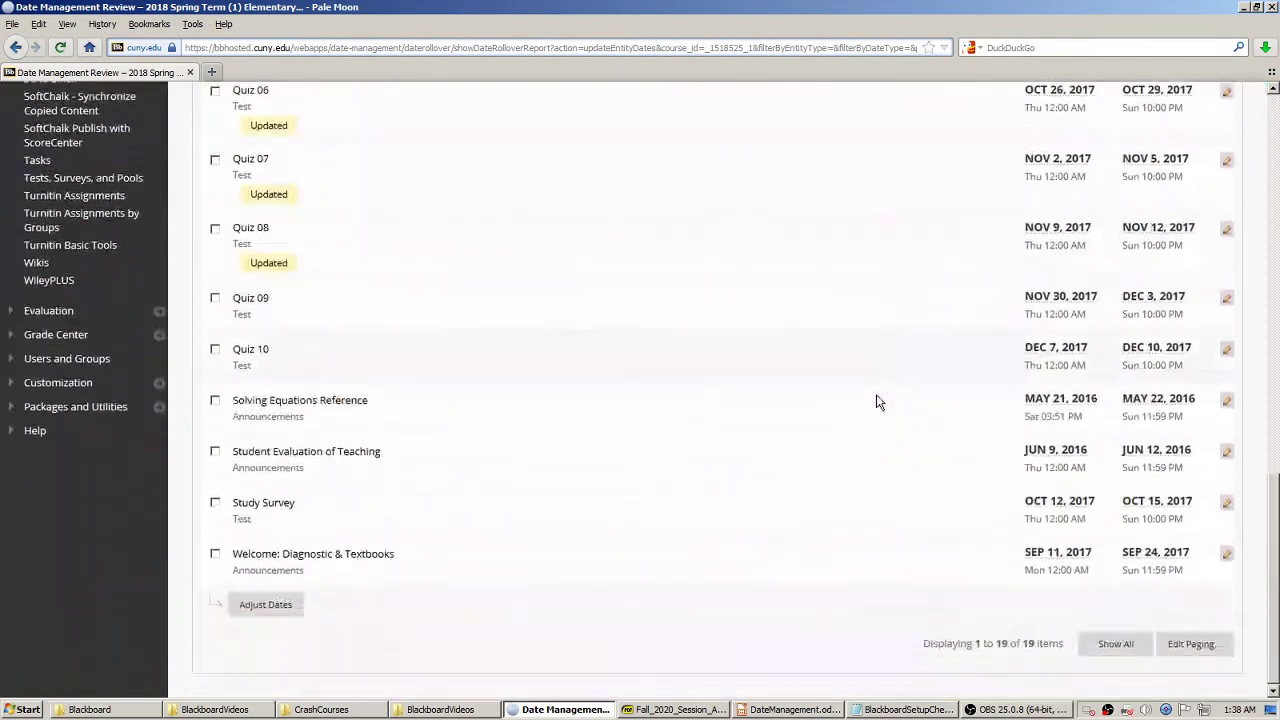
pyautogui.scroll(12, 254, 329)
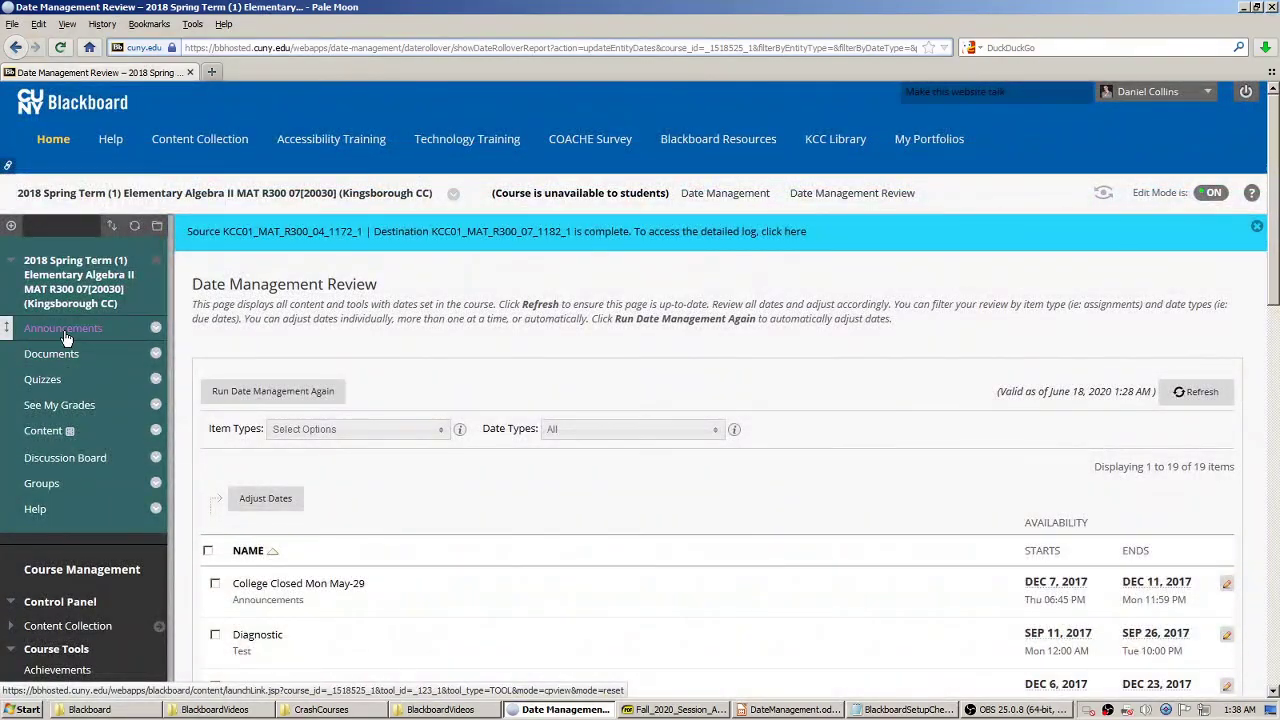
pyautogui.scroll(-3, 468, 266)
pyautogui.scroll(3, 240, 316)
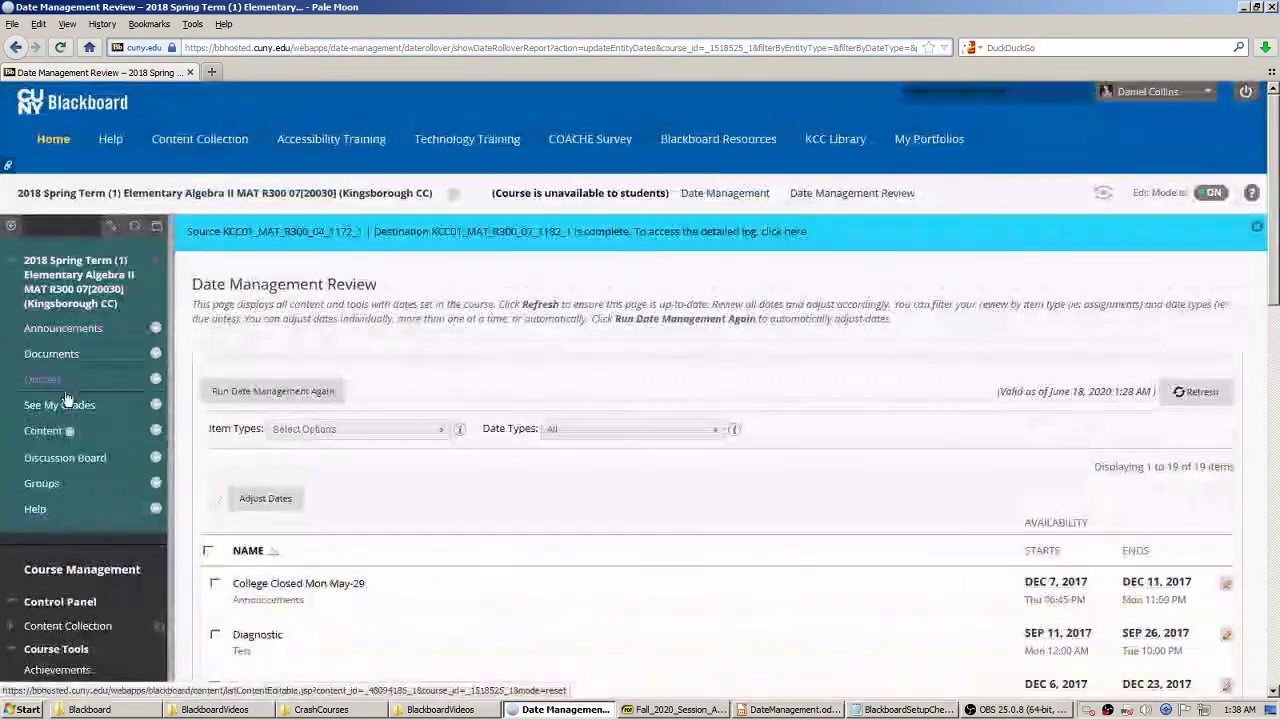
# - Open the course's Quizzes content area and examine the availability dates of every item from Study Survey through Quiz 10
pyautogui.click(42, 379)
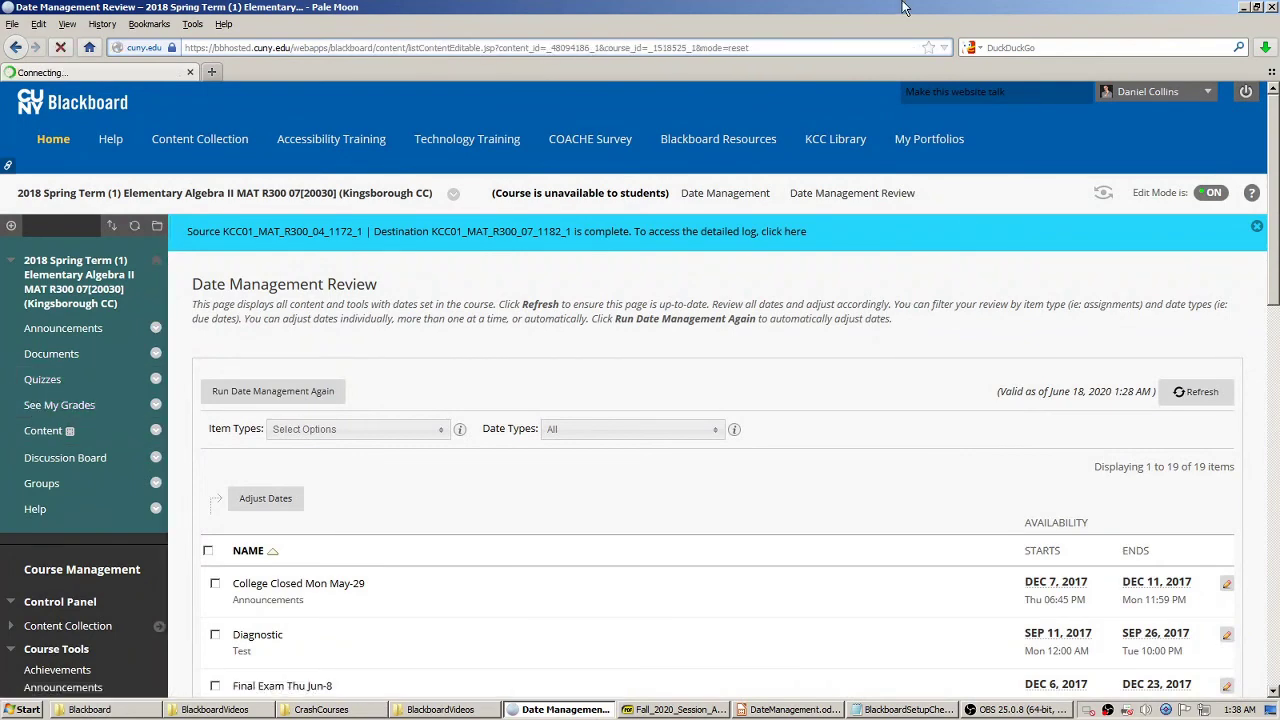
pyautogui.scroll(-3, 955, 262)
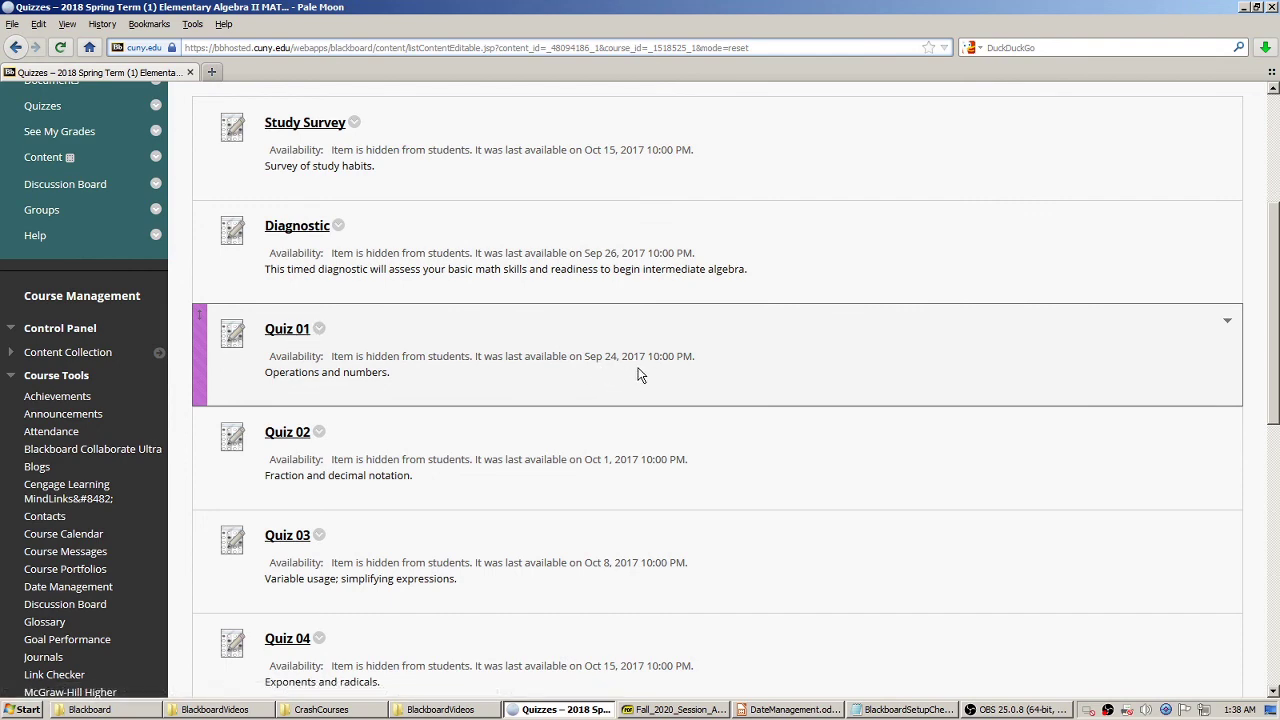
pyautogui.scroll(-6, 610, 362)
pyautogui.scroll(-1, 614, 360)
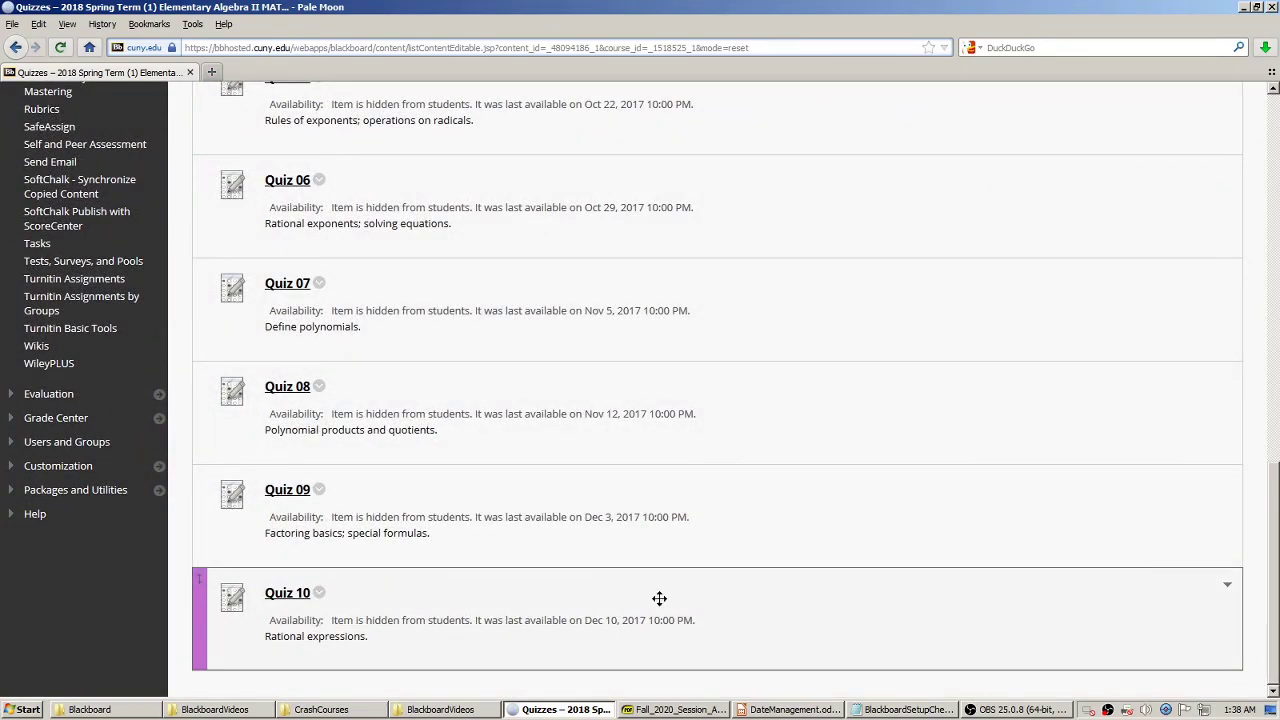
pyautogui.scroll(10, 843, 360)
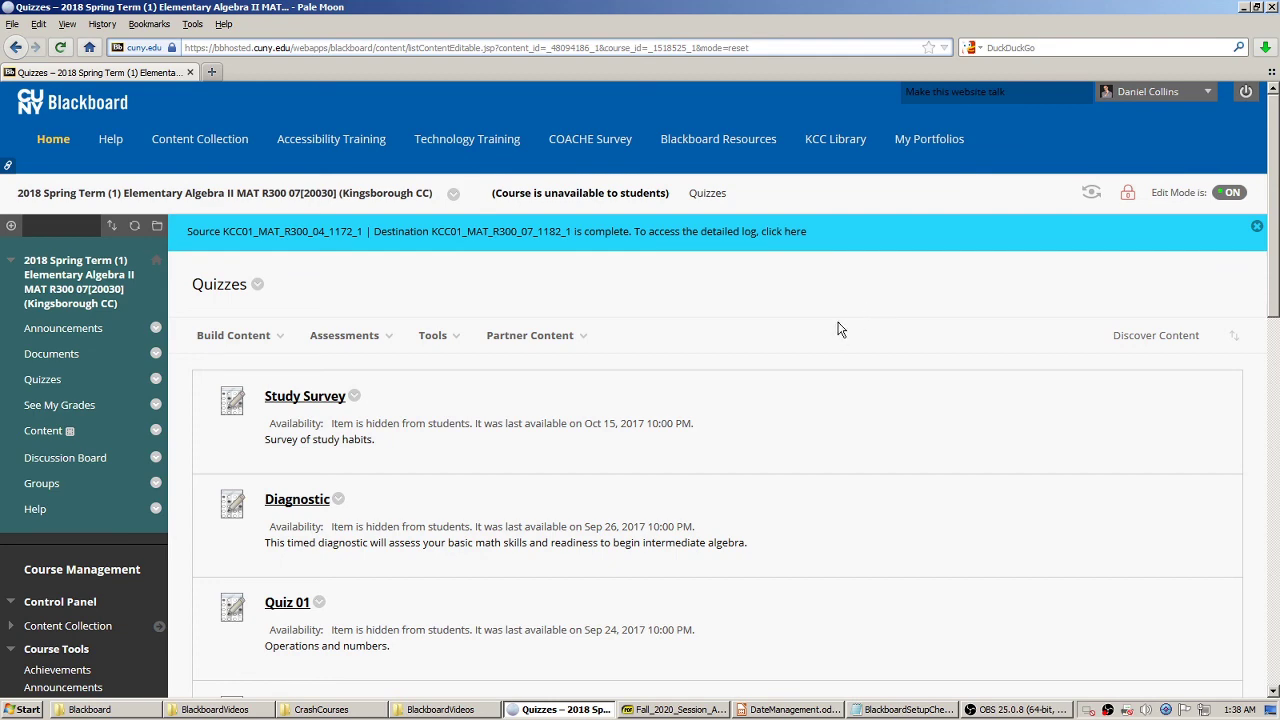
# - Look over the item options offered for Quiz 02 in the Quizzes content area and close them without choosing one
pyautogui.scroll(-3, 840, 330)
pyautogui.scroll(-2, 354, 539)
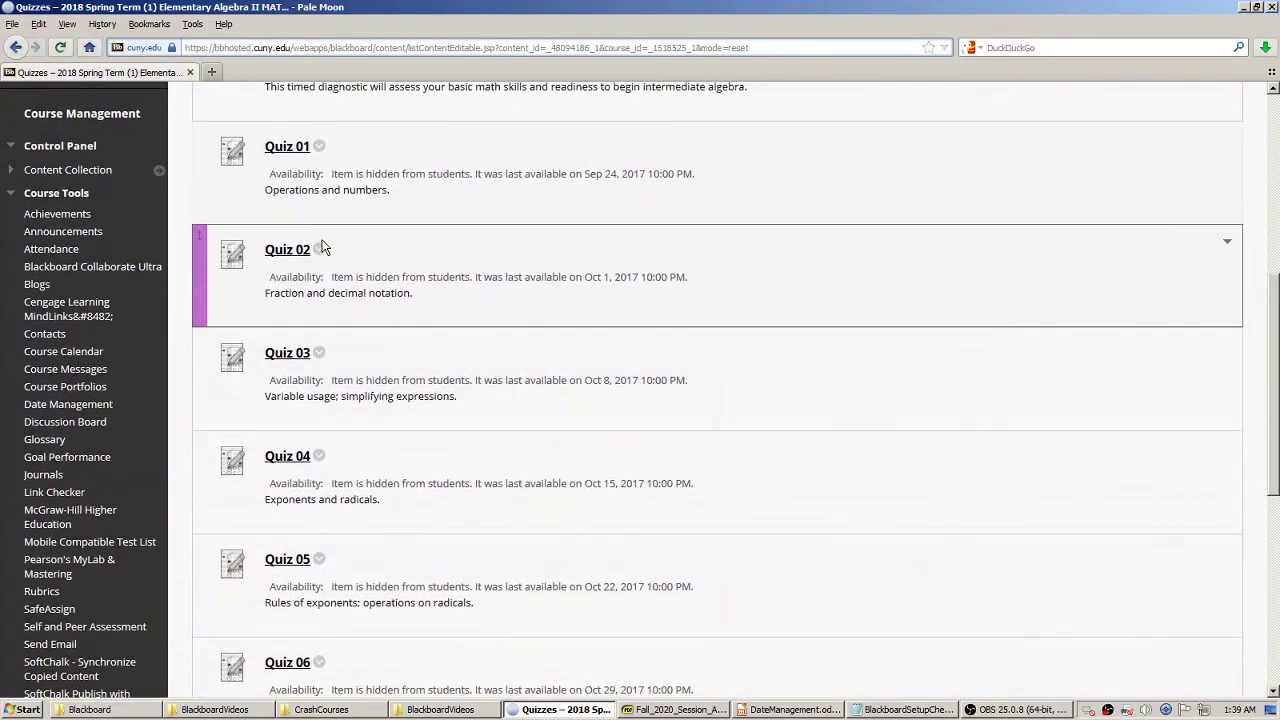
pyautogui.click(320, 250)
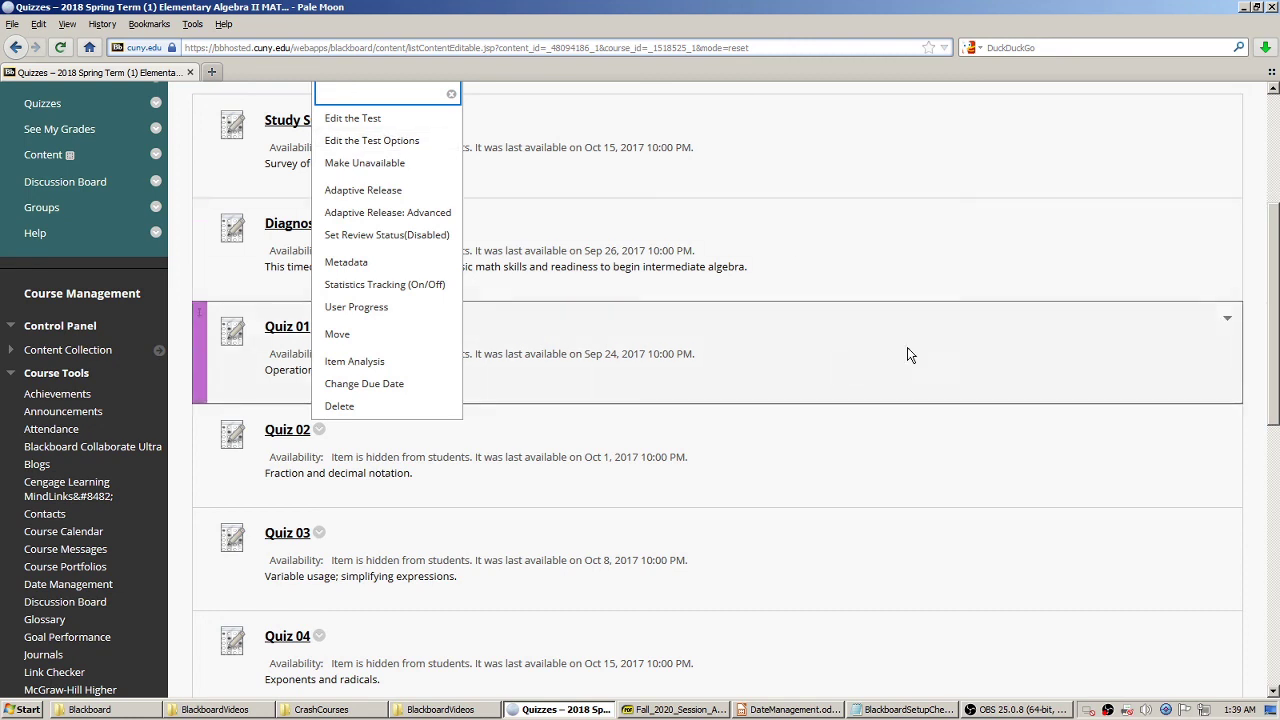
pyautogui.click(1260, 277)
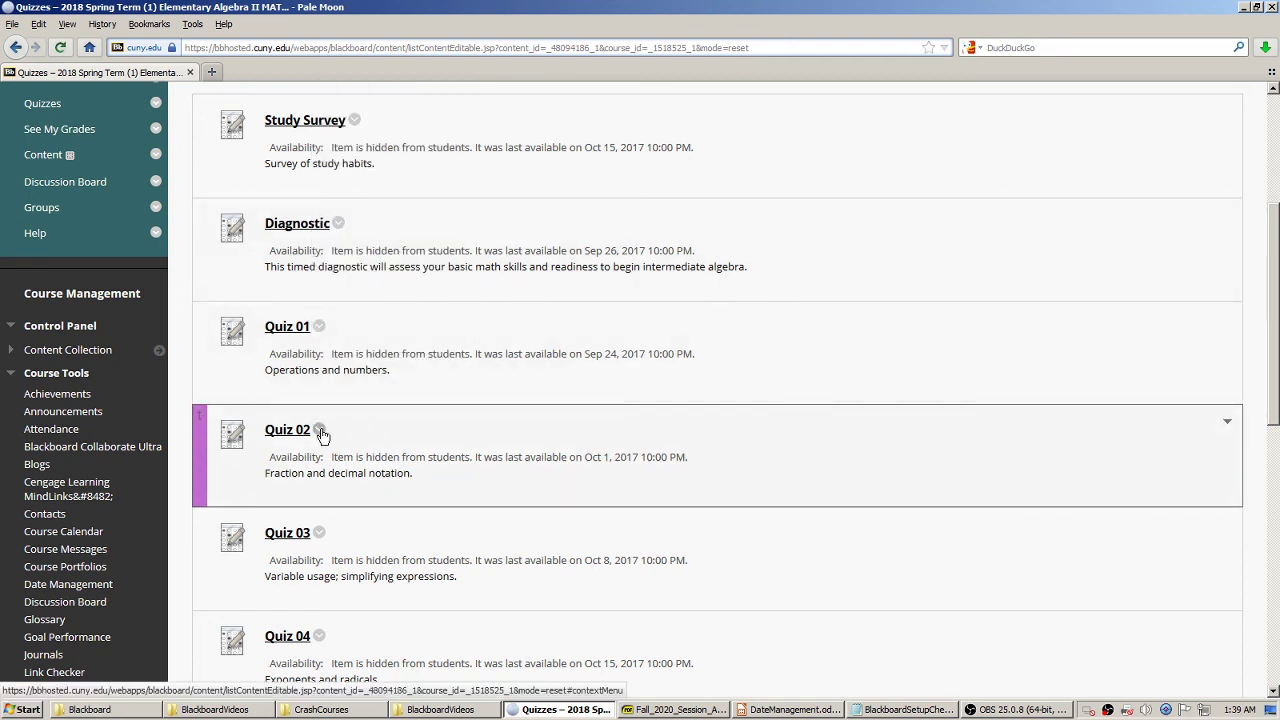